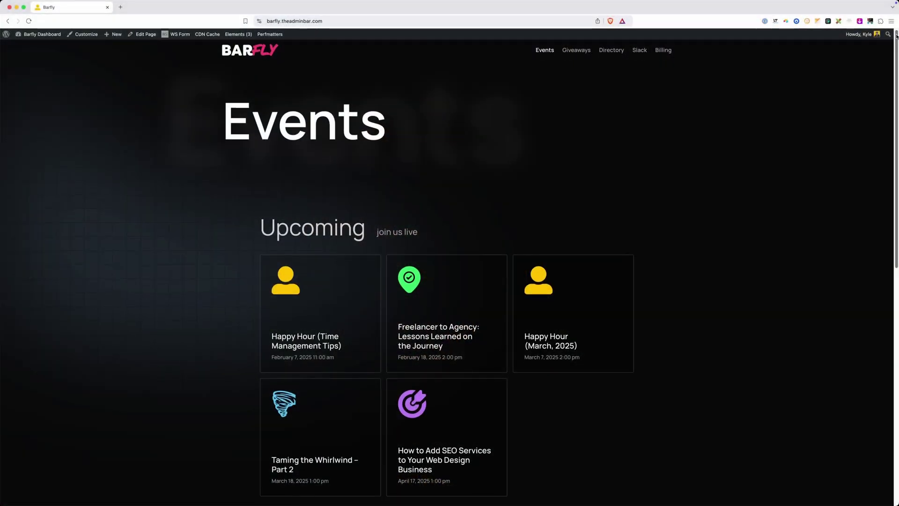
# Step: Look through the Barfly Events page and switch to Figma to review the event-timing and login-status labels of the mockup grid
pyautogui.moveTo(897, 36); pyautogui.dragTo(898, 213)
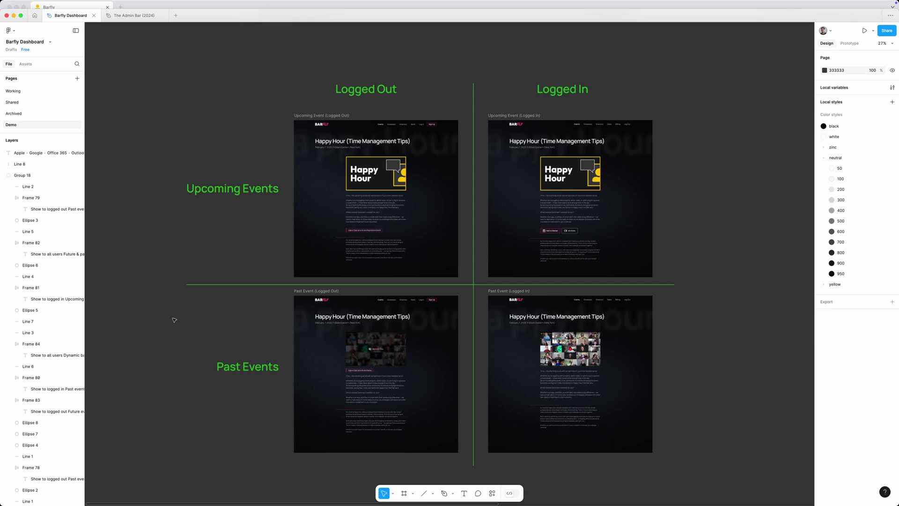
pyautogui.click(220, 192)
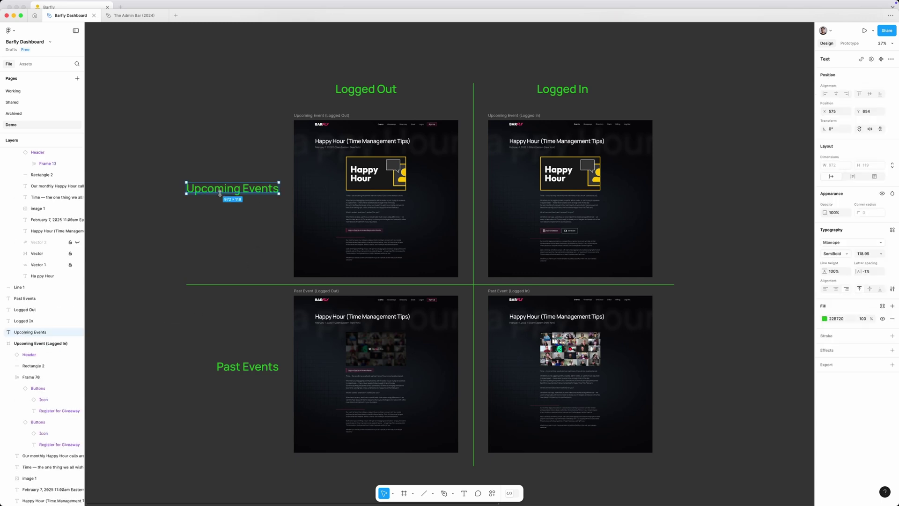
pyautogui.click(239, 370)
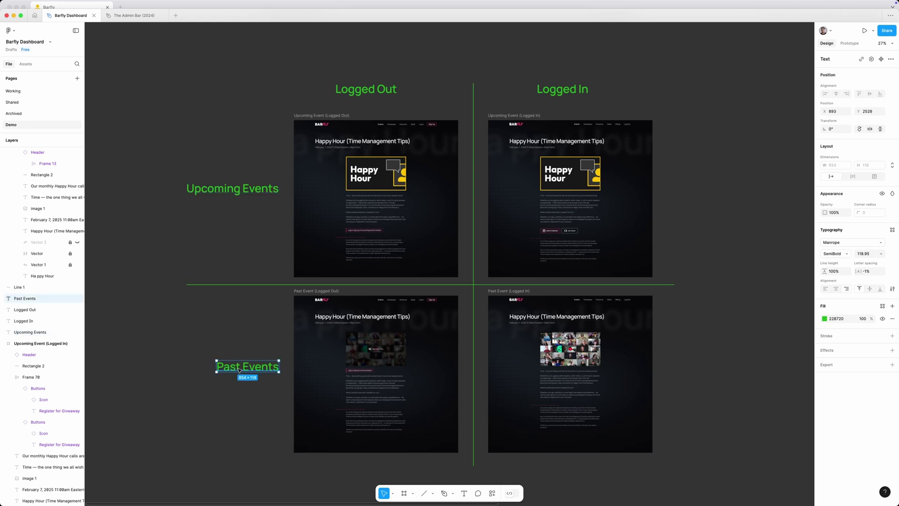
pyautogui.click(374, 93)
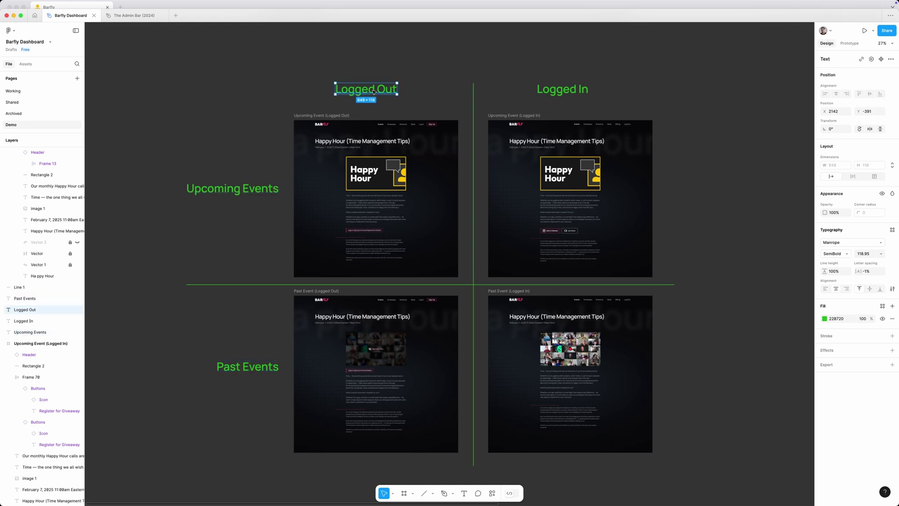
pyautogui.click(422, 94)
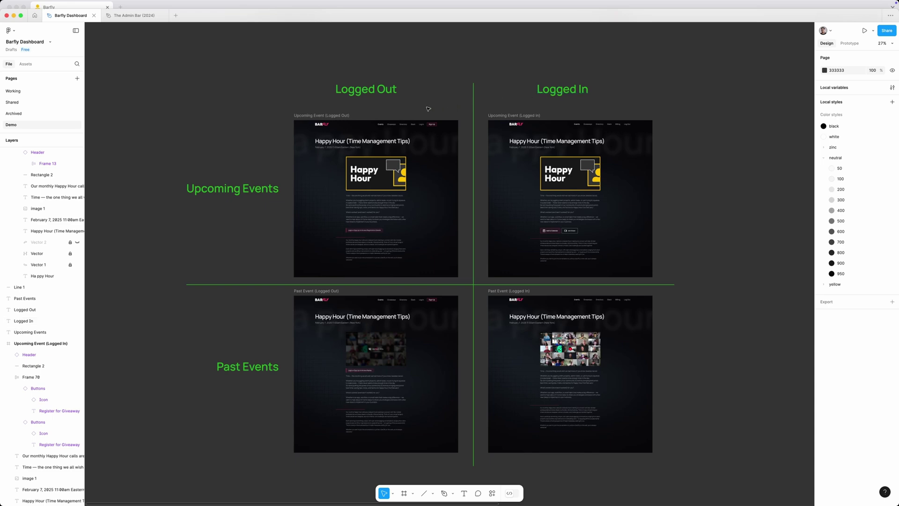
# Step: Examine the Upcoming Event mockups for logged-out and logged-in visitors, comparing the login notice with the calendar and Zoom buttons
pyautogui.scroll(10, 419, 124)
pyautogui.moveTo(382, 128); pyautogui.dragTo(463, 37)
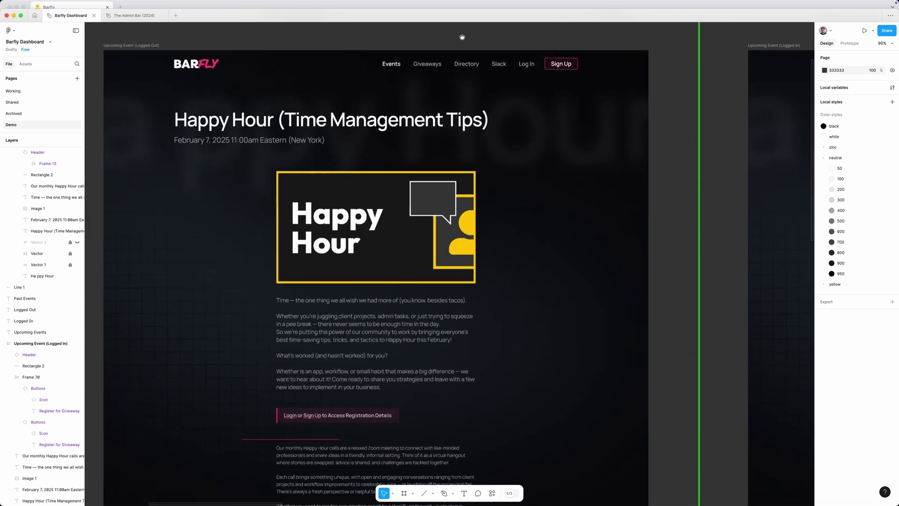
pyautogui.scroll(-2, 462, 113)
pyautogui.moveTo(451, 172); pyautogui.dragTo(458, 148)
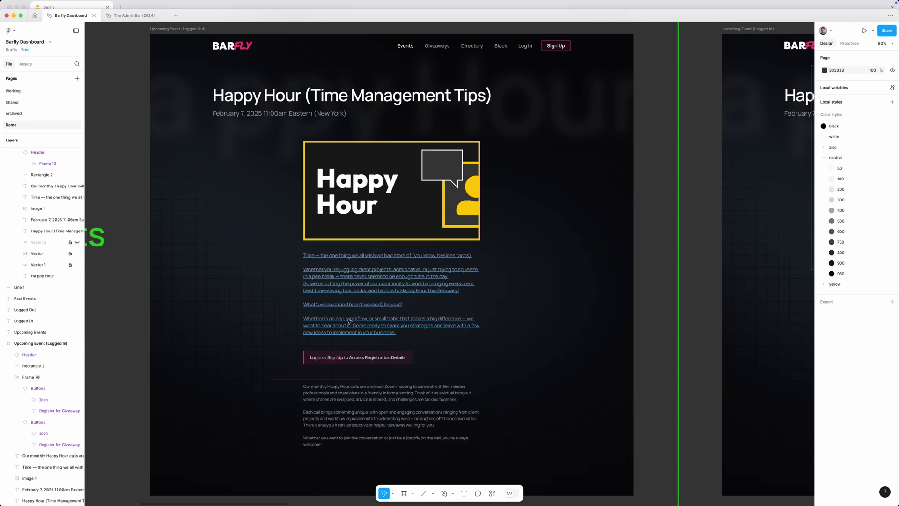
pyautogui.scroll(-3, 340, 305)
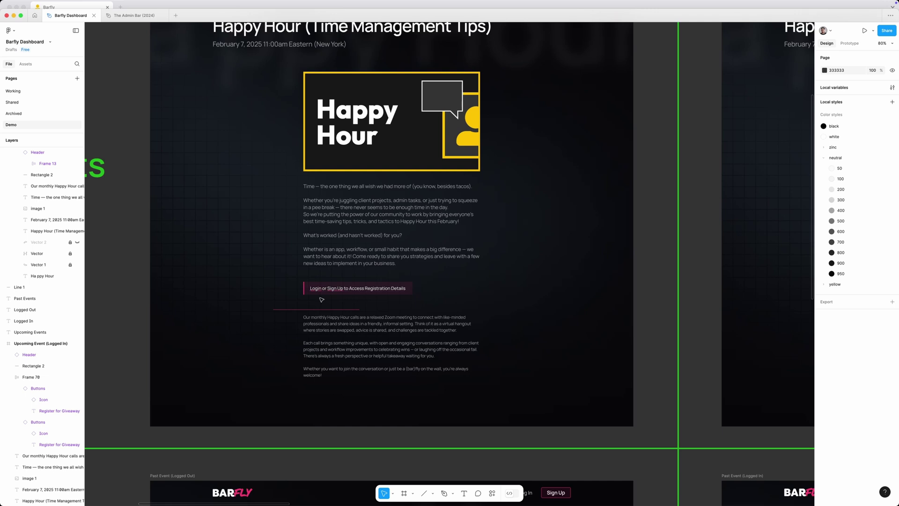
pyautogui.scroll(3, 469, 244)
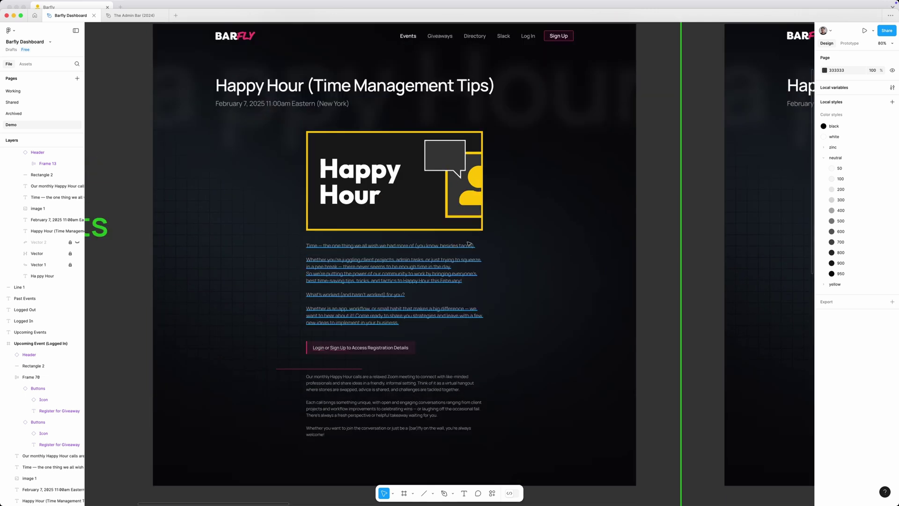
pyautogui.hscroll(9, 468, 244)
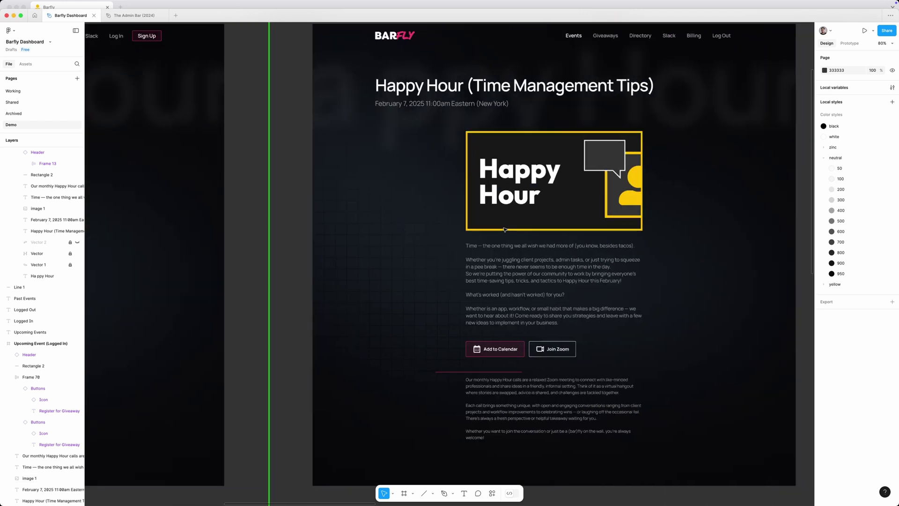
pyautogui.hscroll(4, 504, 229)
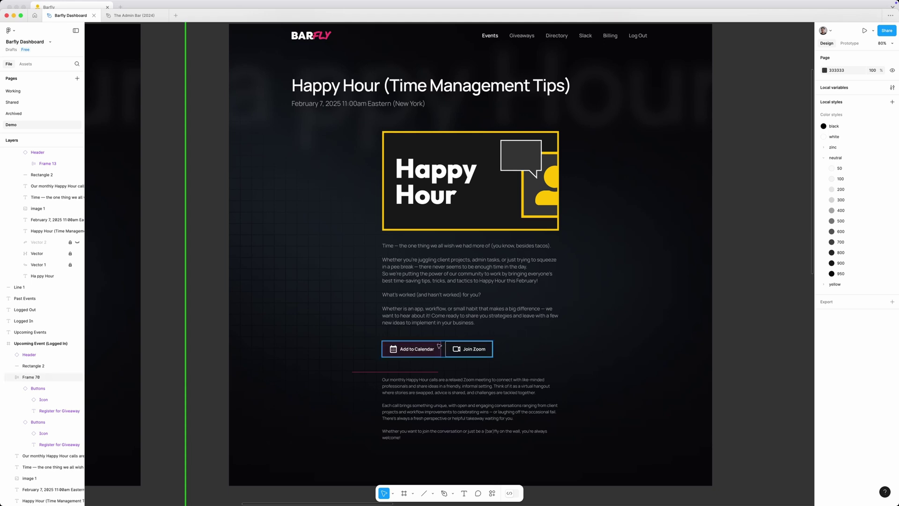
# Step: Examine the Past Event mockups for logged-in and logged-out visitors, comparing the replay video with the members-only placeholder and login notice
pyautogui.scroll(-10, 311, 329)
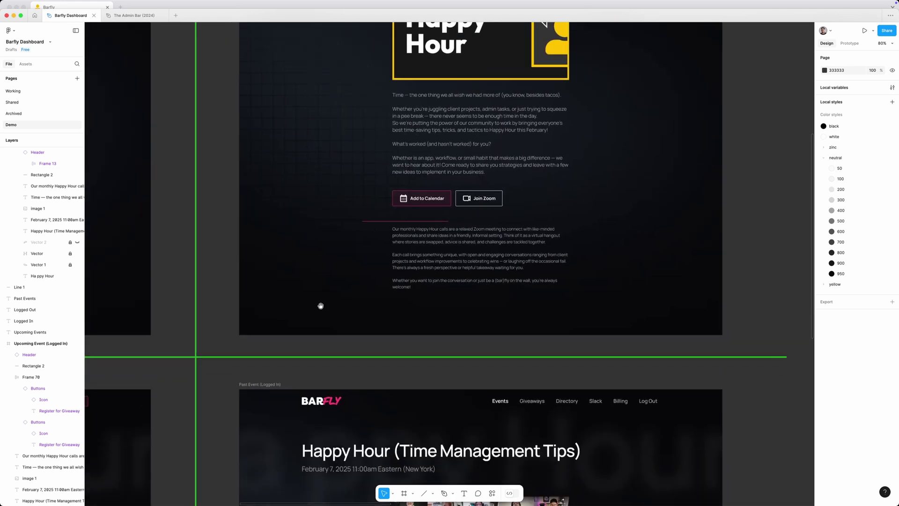
pyautogui.scroll(-6, 323, 183)
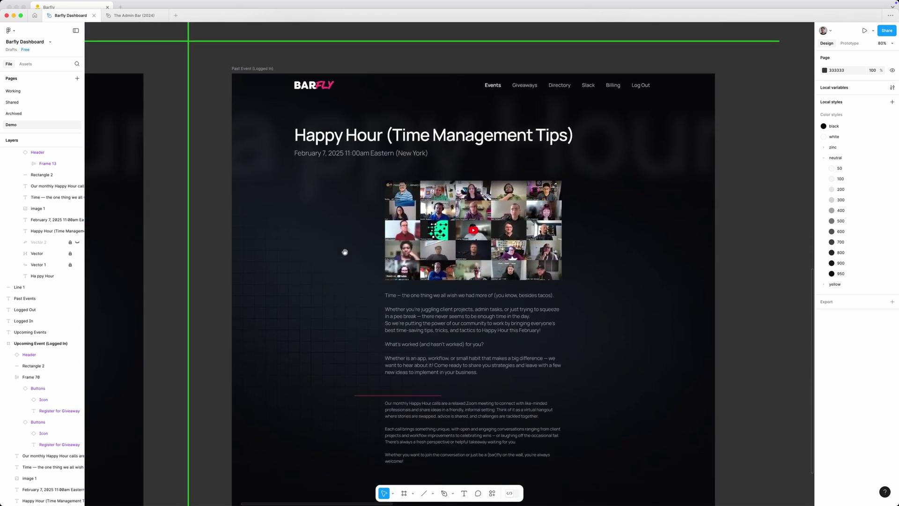
pyautogui.scroll(-1, 336, 227)
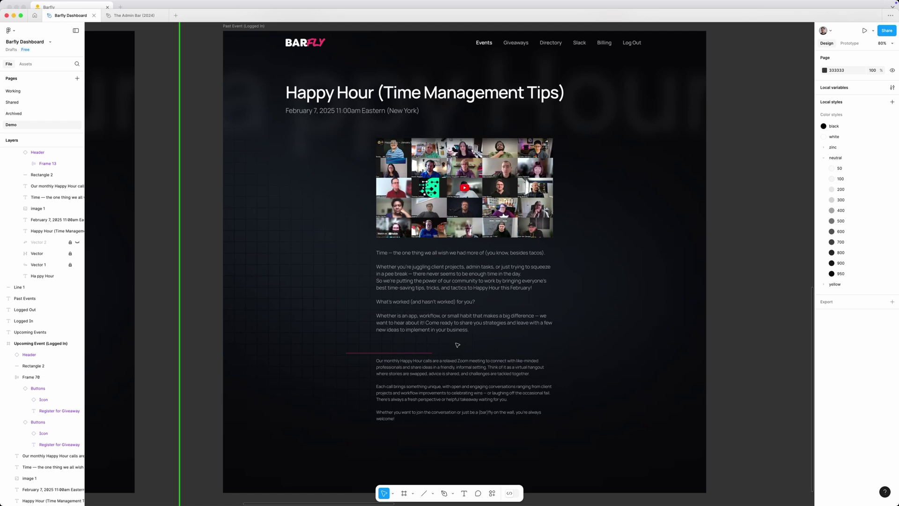
pyautogui.hscroll(1, 376, 328)
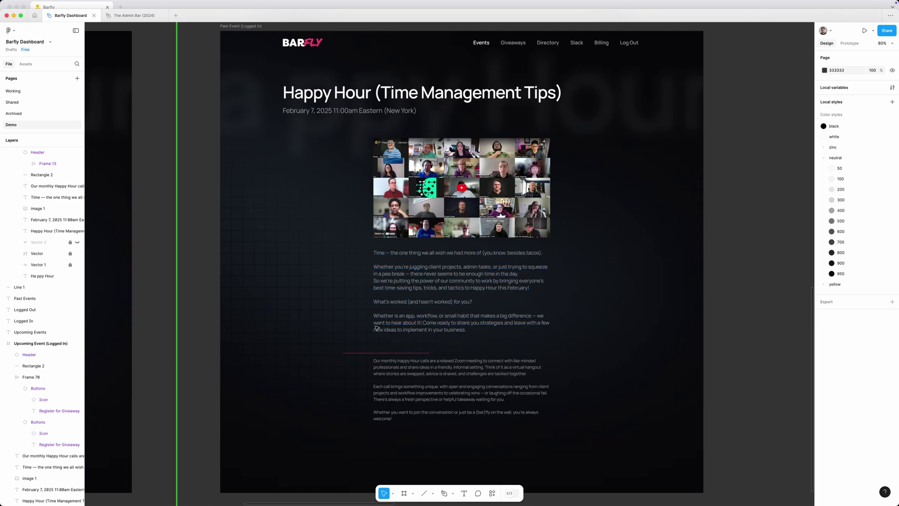
pyautogui.hscroll(-10, 376, 328)
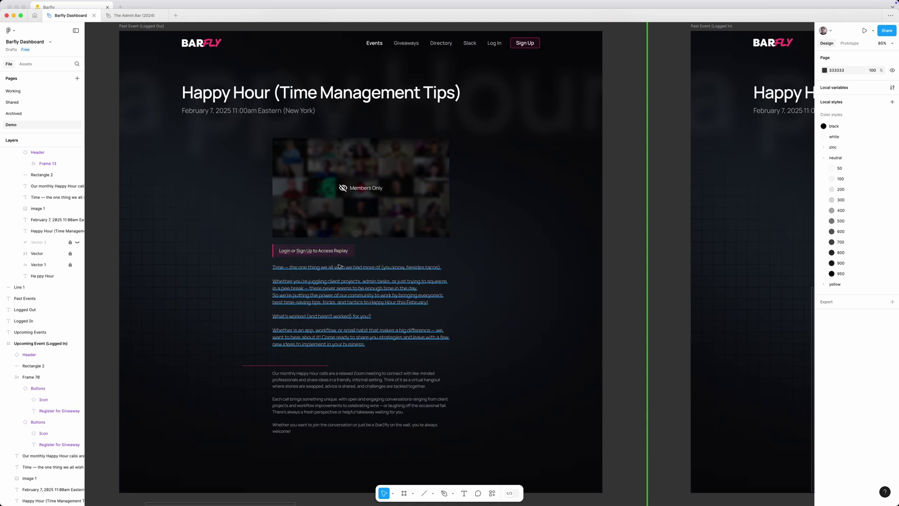
pyautogui.scroll(10, 339, 266)
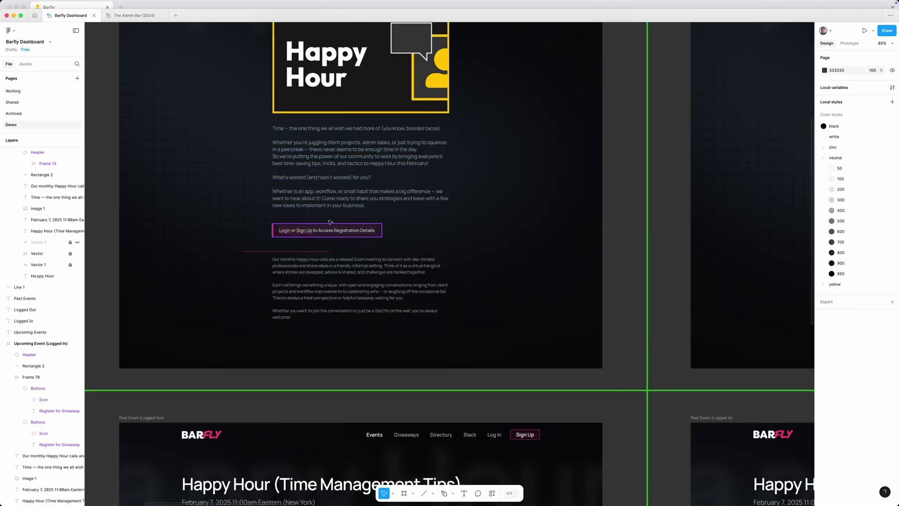
pyautogui.scroll(-10, 330, 223)
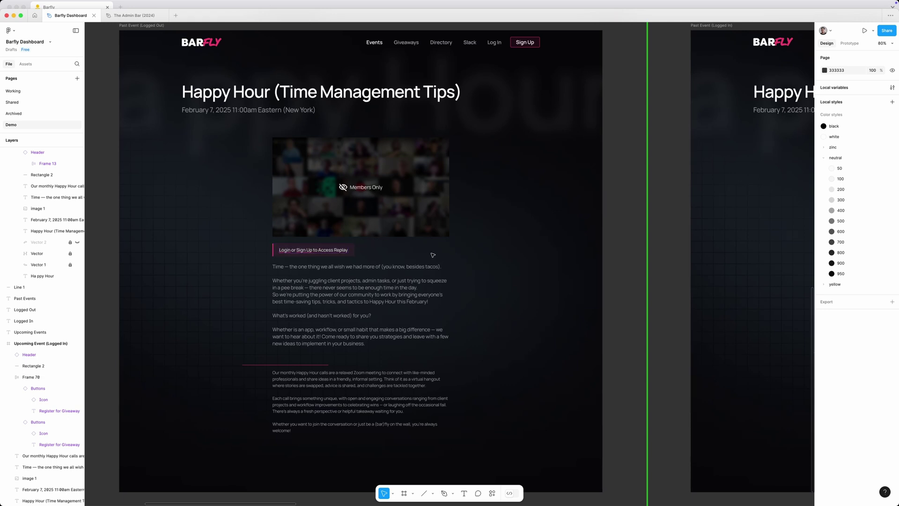
pyautogui.scroll(-1, 433, 255)
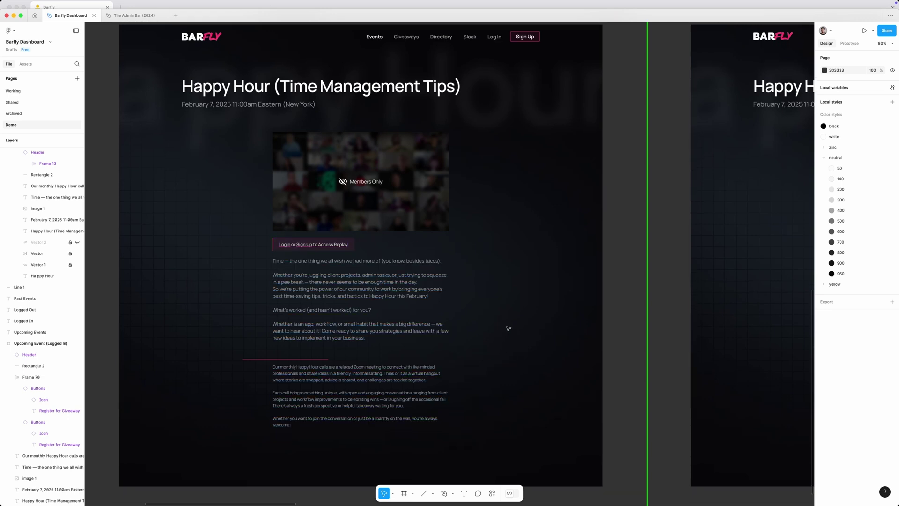
# Step: Review the combined single-event layout from header to footer text, reading the visibility note attached to each element
pyautogui.scroll(-6, 509, 328)
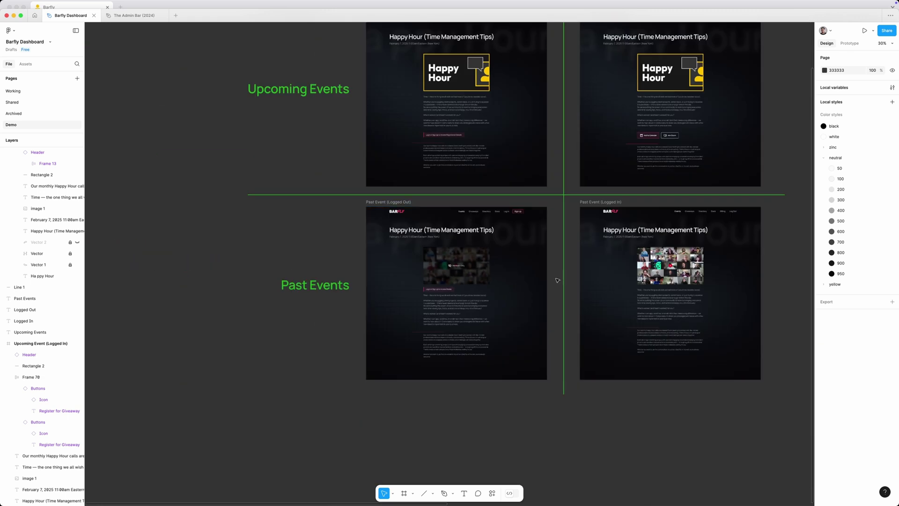
pyautogui.moveTo(515, 317); pyautogui.dragTo(472, 337)
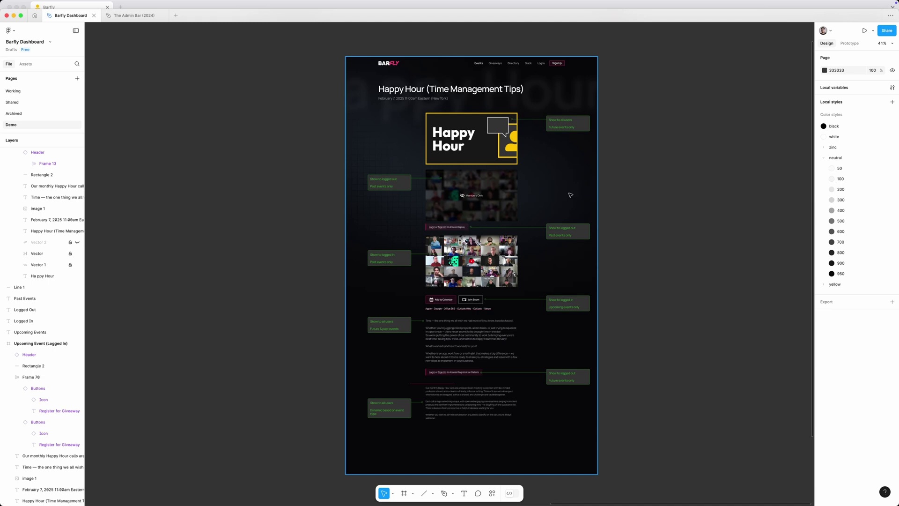
pyautogui.scroll(5, 538, 153)
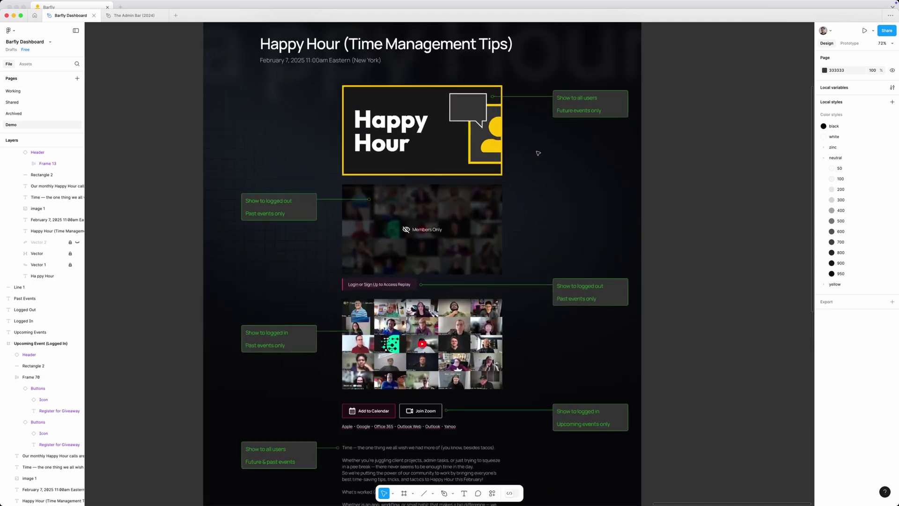
pyautogui.scroll(3, 538, 153)
pyautogui.hscroll(-2, 538, 153)
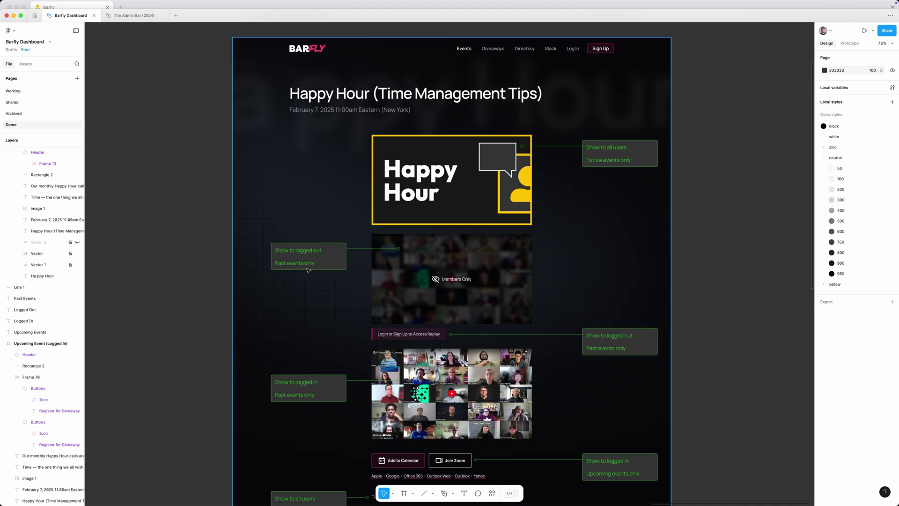
pyautogui.scroll(-3, 354, 275)
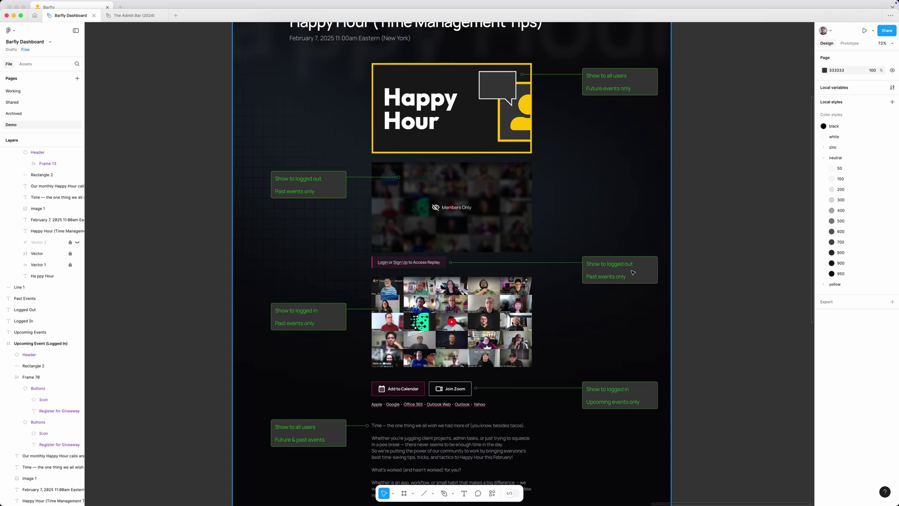
pyautogui.scroll(-4, 618, 277)
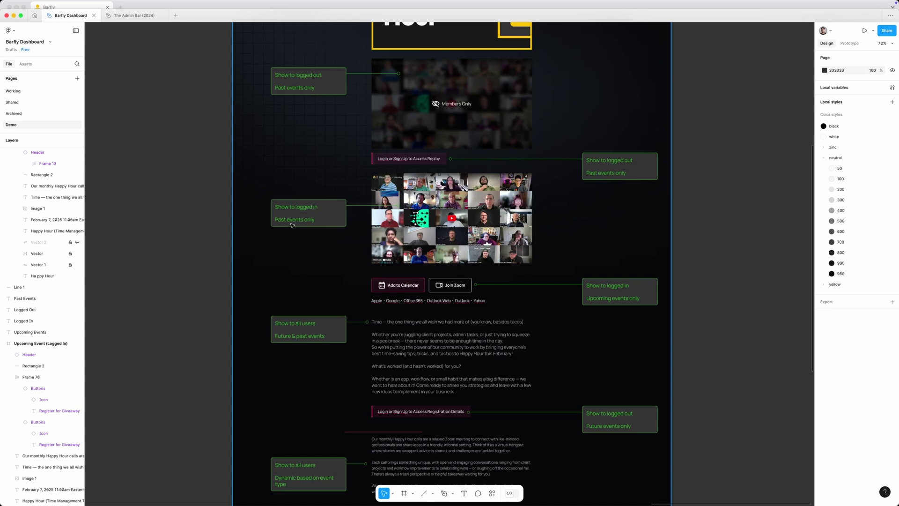
pyautogui.scroll(-2, 335, 240)
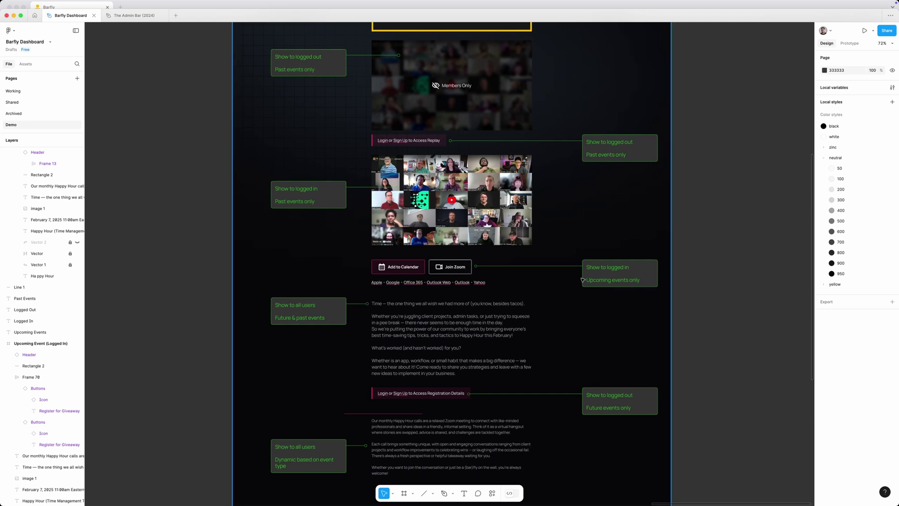
pyautogui.scroll(-4, 573, 281)
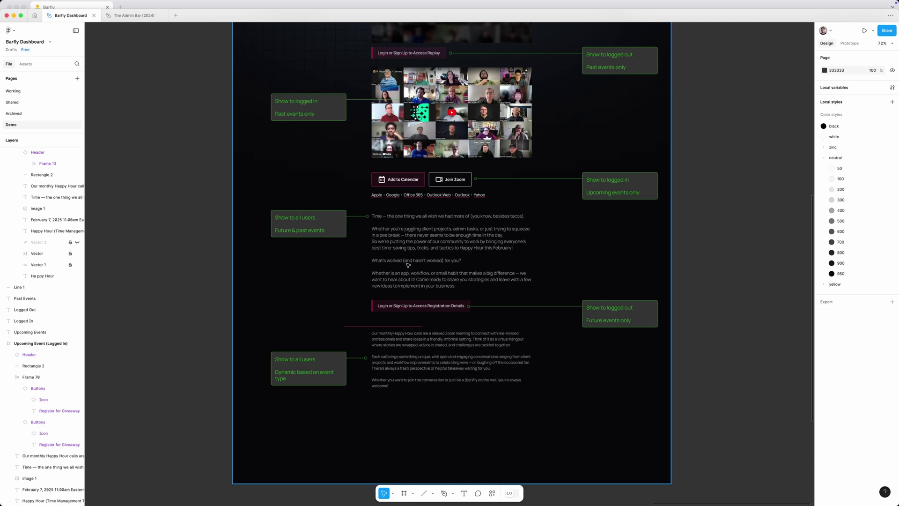
pyautogui.scroll(-1, 407, 265)
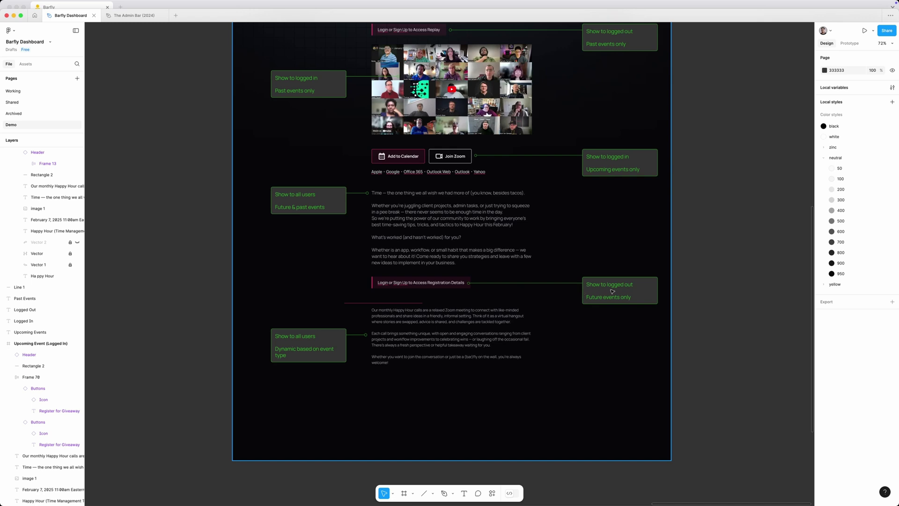
pyautogui.scroll(-1, 534, 308)
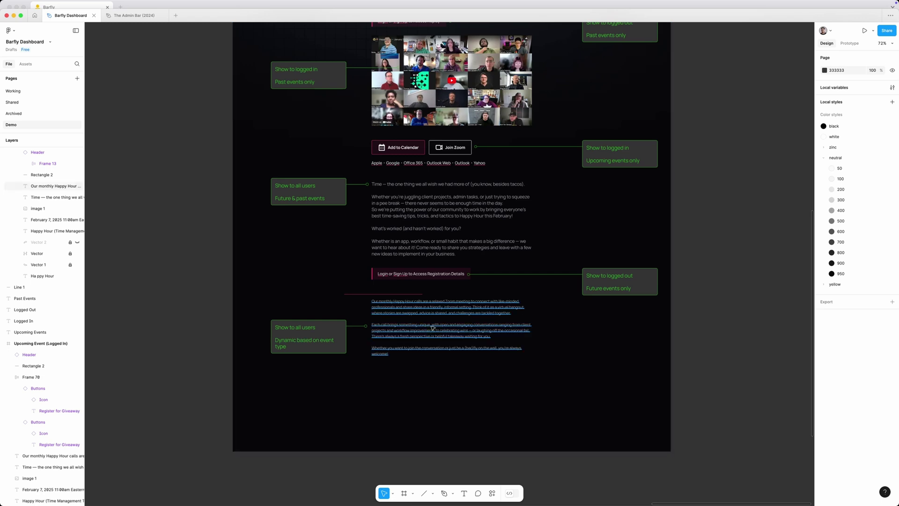
pyautogui.scroll(3, 419, 308)
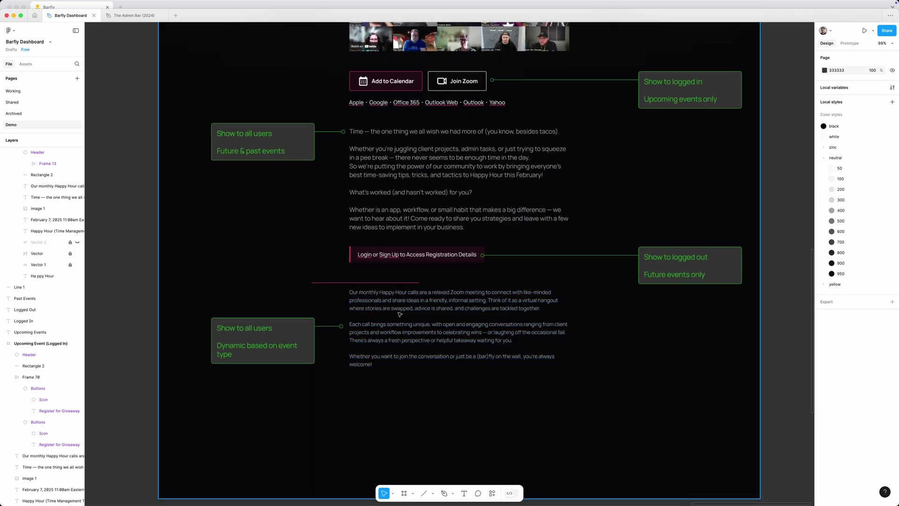
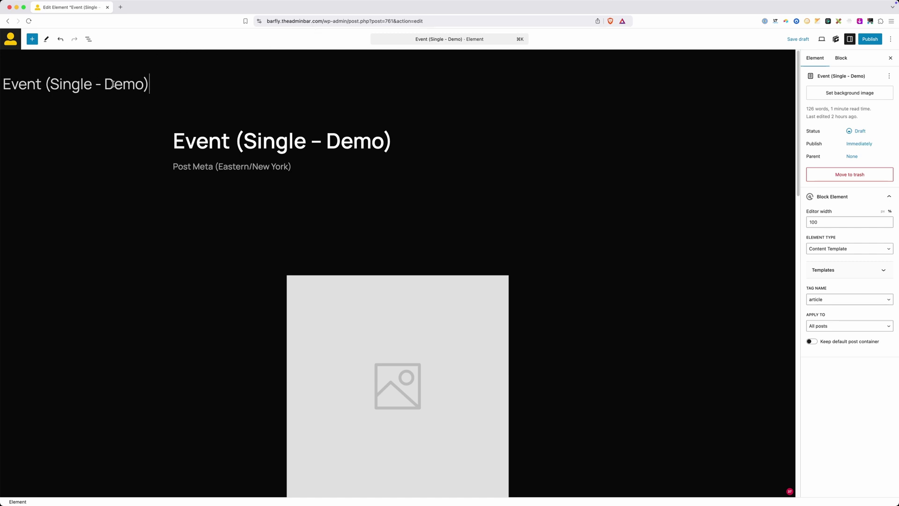
# Step: In the WordPress editor, show the block list of the Event (Single - Demo) element and inspect the first image block's dynamic image source
pyautogui.click(88, 39)
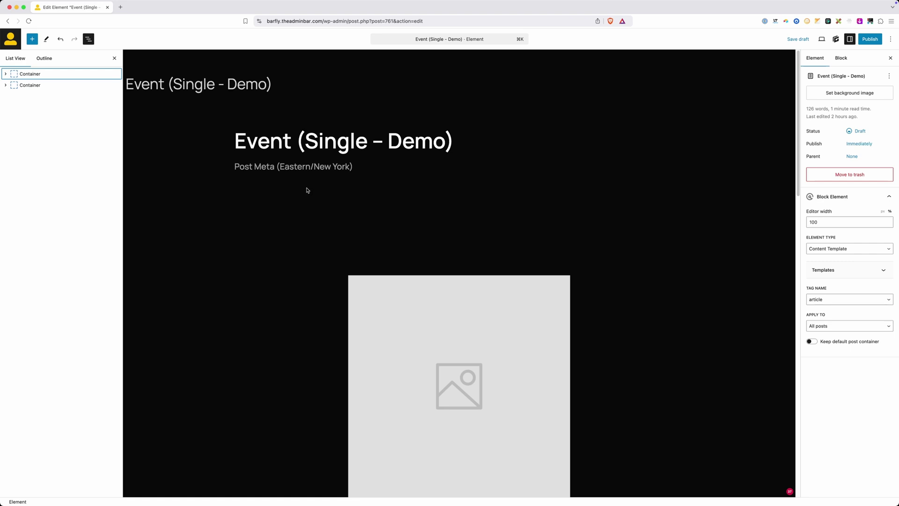
pyautogui.click(59, 85)
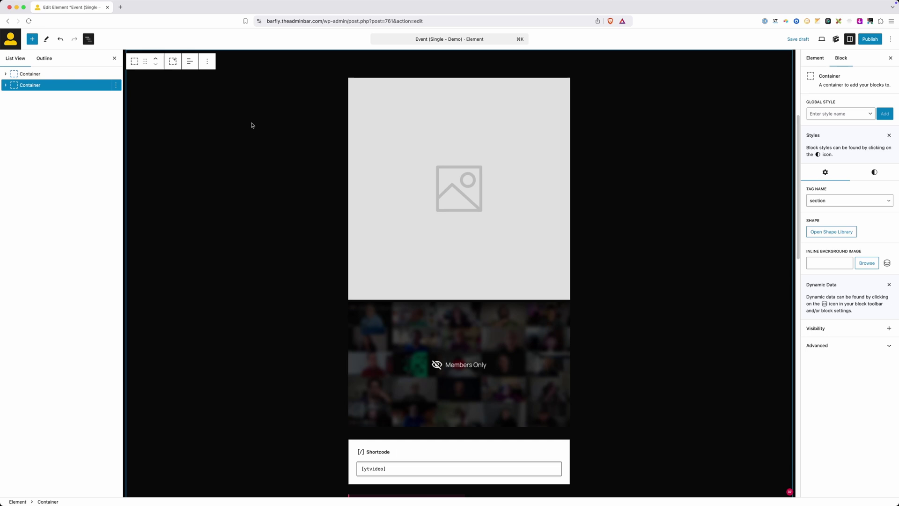
pyautogui.click(444, 145)
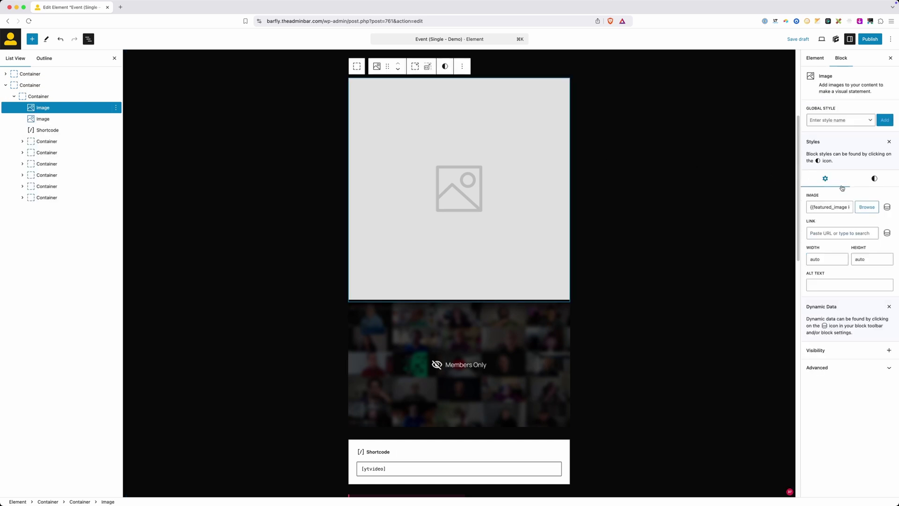
pyautogui.moveTo(815, 207); pyautogui.dragTo(848, 208)
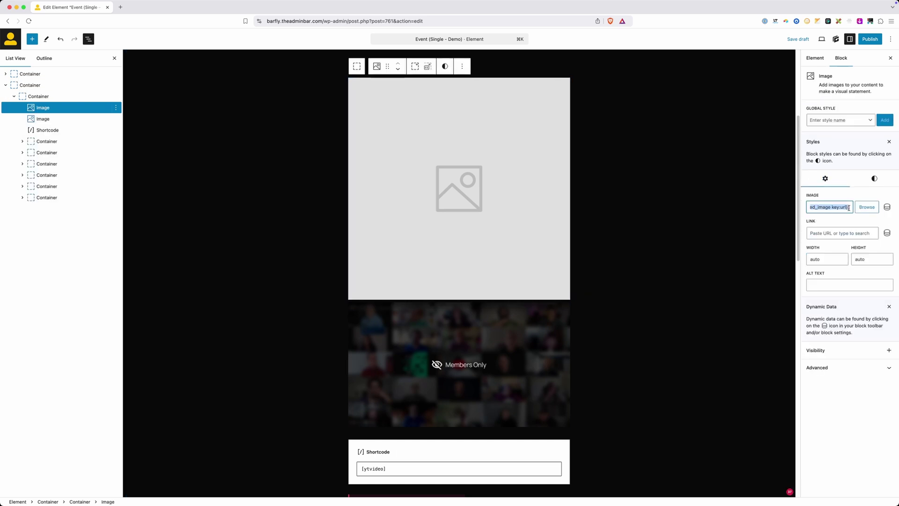
# Step: Inspect the image blocks and the [ytvideo] shortcode block in the event template
pyautogui.click(821, 207)
pyautogui.click(410, 343)
pyautogui.scroll(-3, 452, 336)
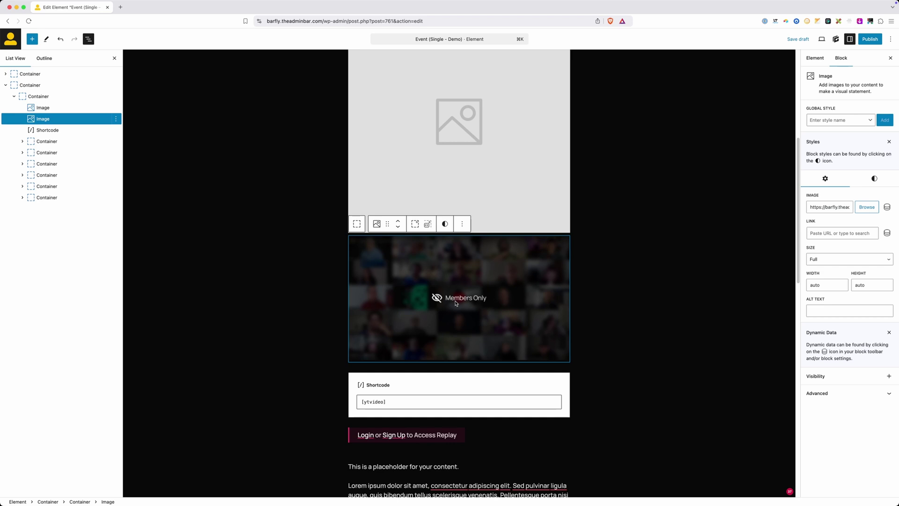
pyautogui.scroll(-1, 459, 295)
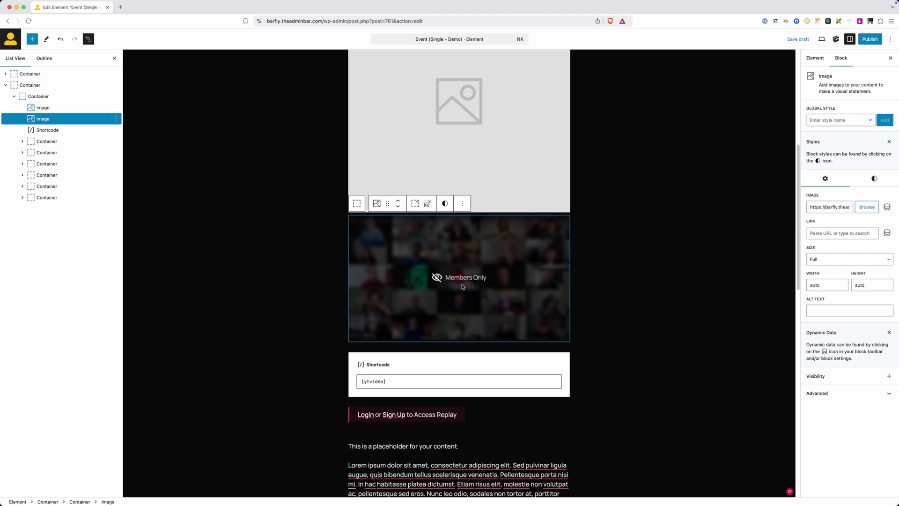
pyautogui.scroll(-4, 461, 288)
pyautogui.click(445, 288)
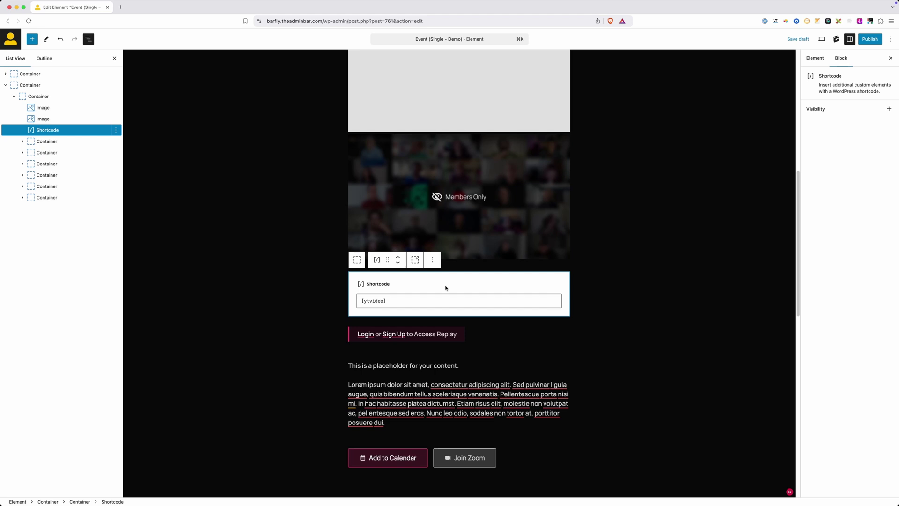
pyautogui.scroll(-1, 426, 305)
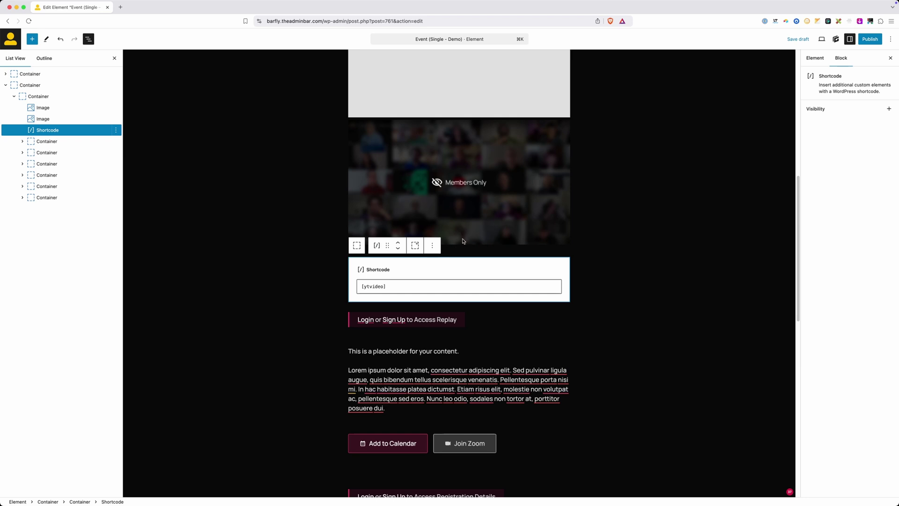
# Step: Review the dynamic post content, calendar and Zoom buttons, login notices and footer text, ending at the dynamic title headline
pyautogui.scroll(-1, 462, 241)
pyautogui.scroll(-1, 463, 245)
pyautogui.click(407, 315)
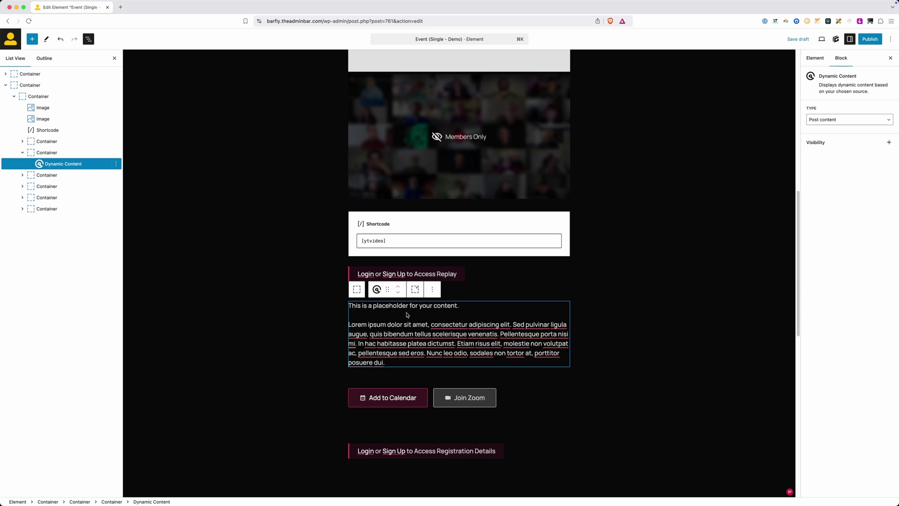
pyautogui.scroll(-2, 407, 314)
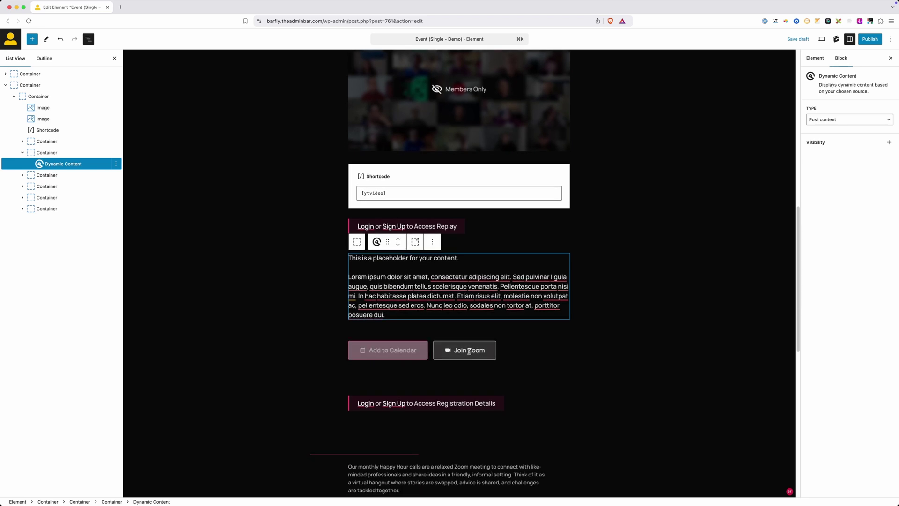
pyautogui.scroll(-1, 463, 364)
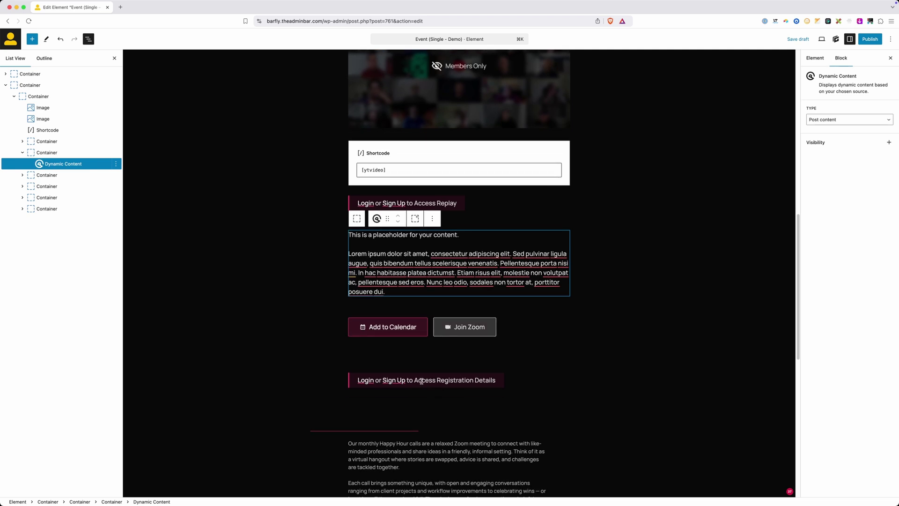
pyautogui.scroll(-3, 422, 380)
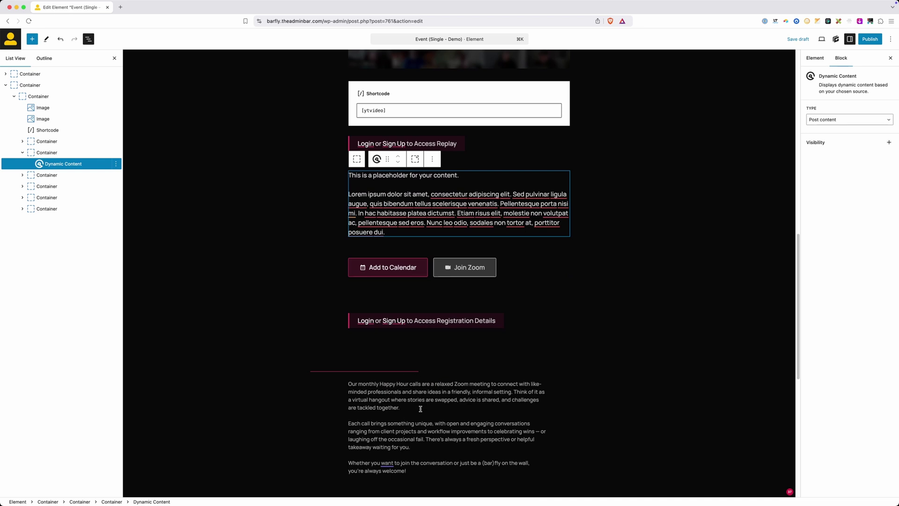
pyautogui.scroll(10, 457, 381)
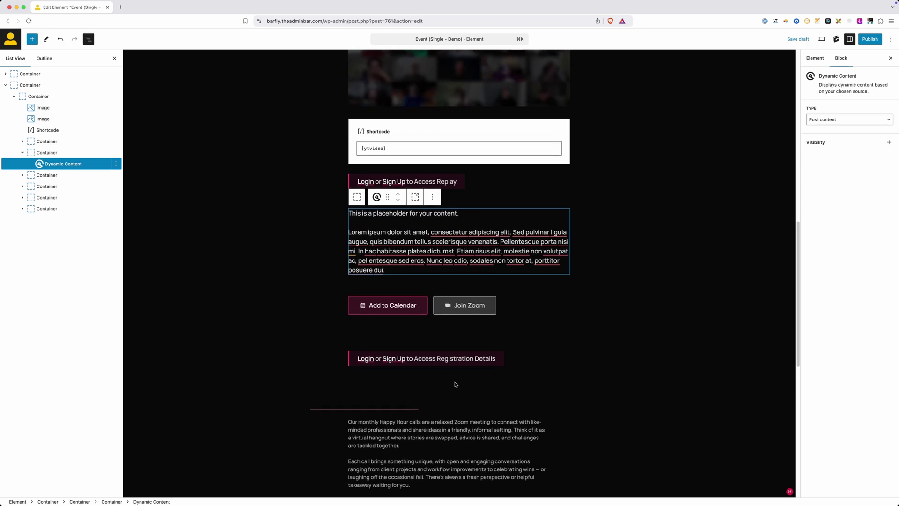
pyautogui.click(292, 64)
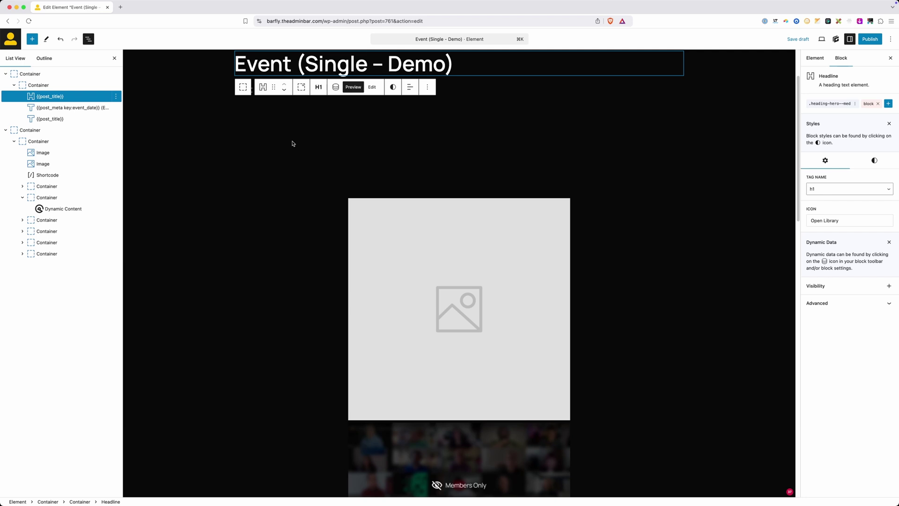
# Step: Check the ACF taxonomies registered for events, and examine the terms of the Event Schedule taxonomy
pyautogui.click(11, 39)
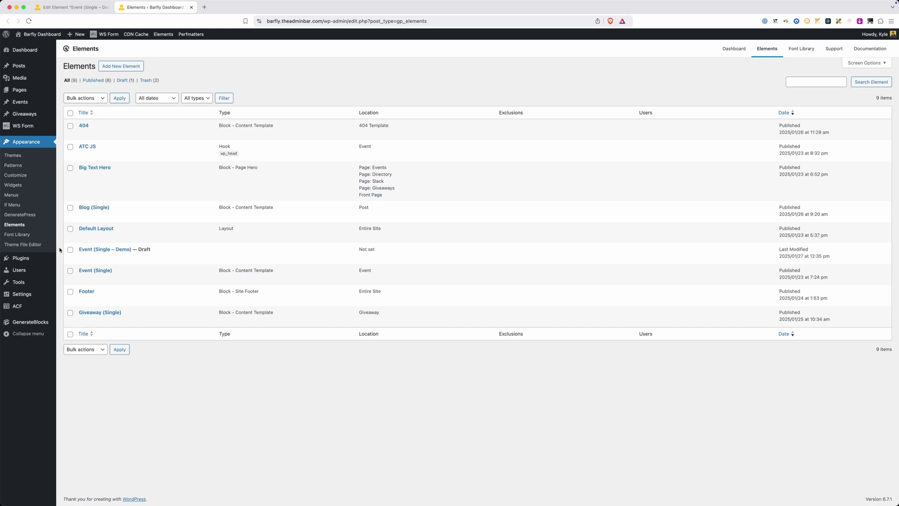
pyautogui.moveTo(37, 305)
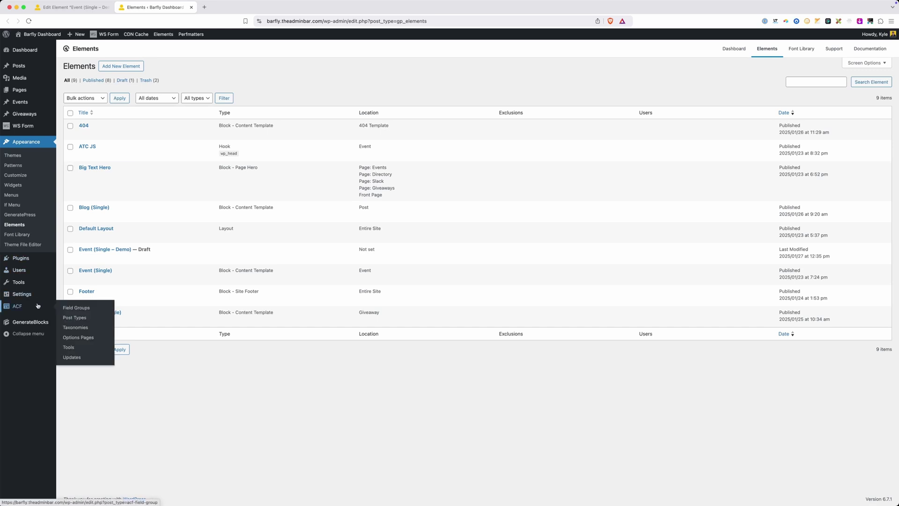
pyautogui.click(76, 327)
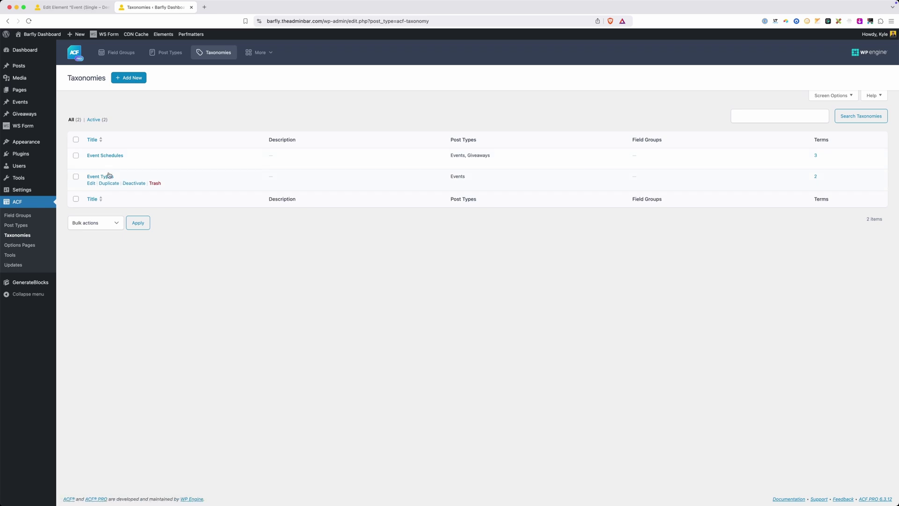
pyautogui.moveTo(45, 102)
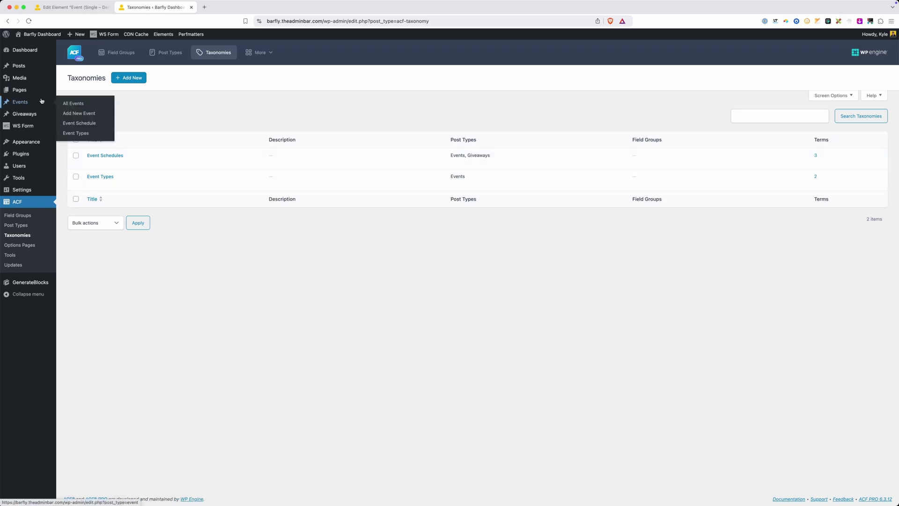
pyautogui.click(81, 124)
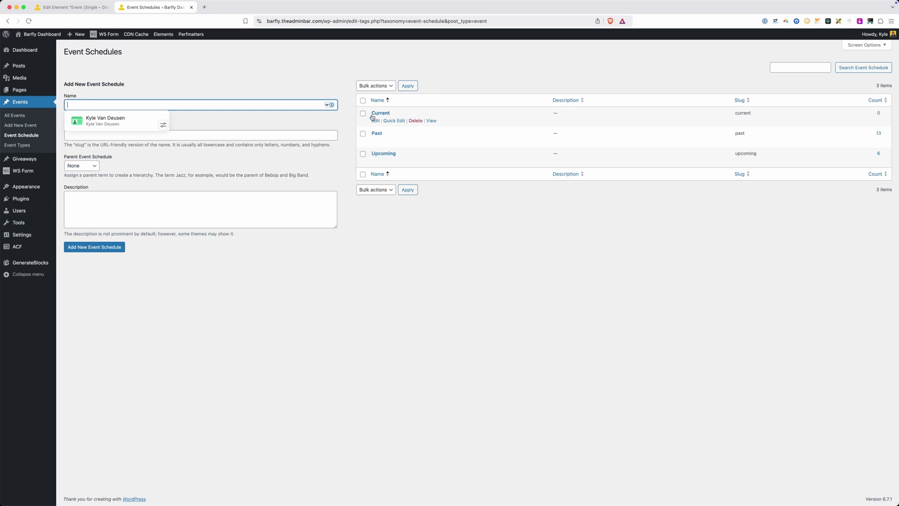
# Step: Check the installed plugins for Block Visibility, search the plugin directory for "block visibility", and return to the template editor
pyautogui.click(19, 146)
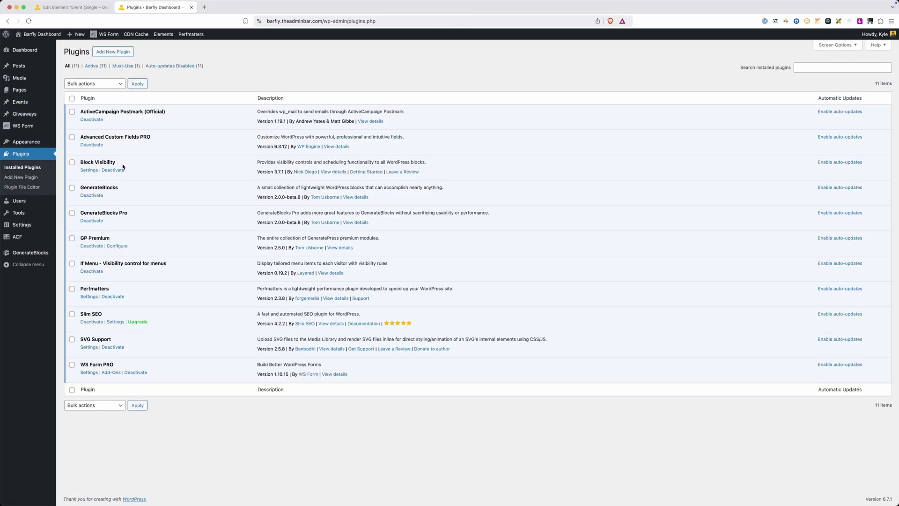
pyautogui.moveTo(123, 166); pyautogui.dragTo(79, 163)
pyautogui.click(81, 163)
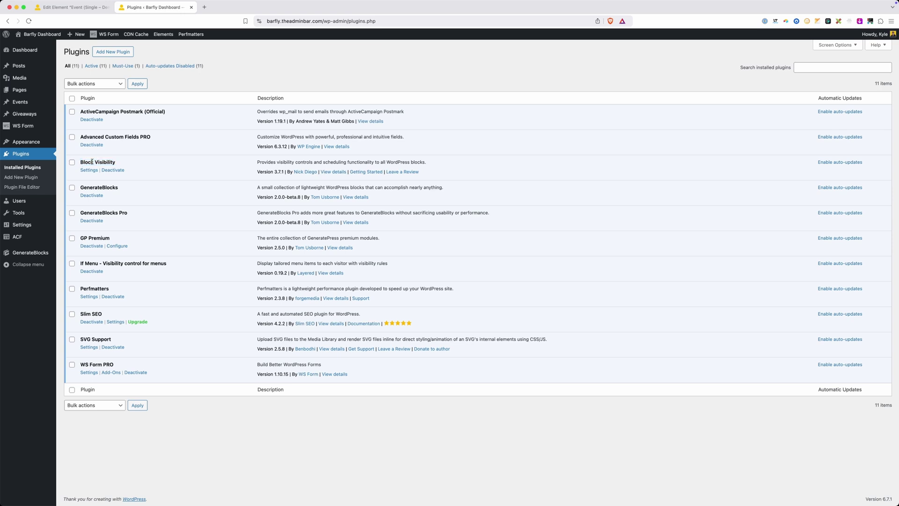
pyautogui.click(121, 52)
pyautogui.click(768, 72)
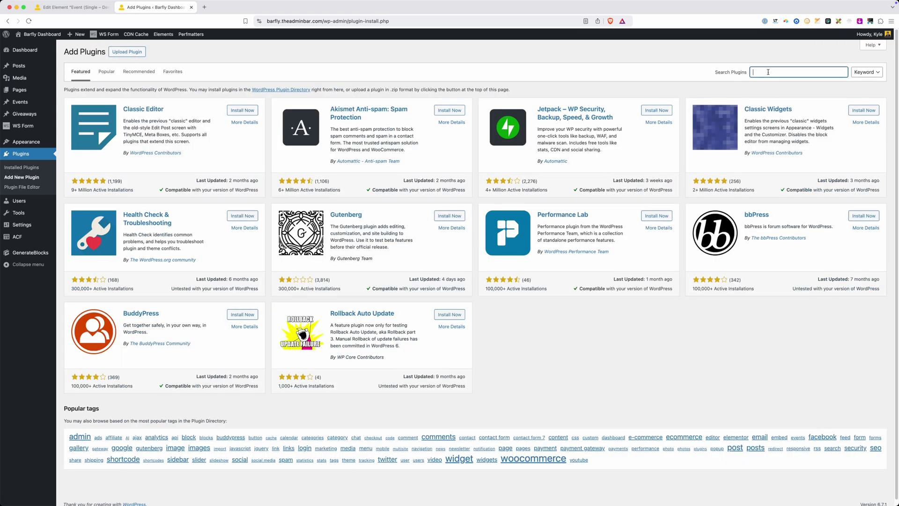
pyautogui.write('block visibility')
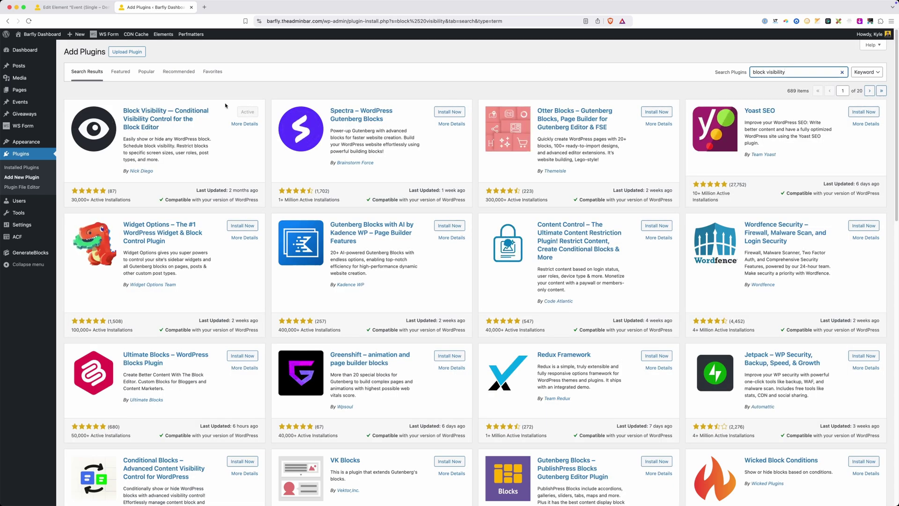
pyautogui.click(191, 8)
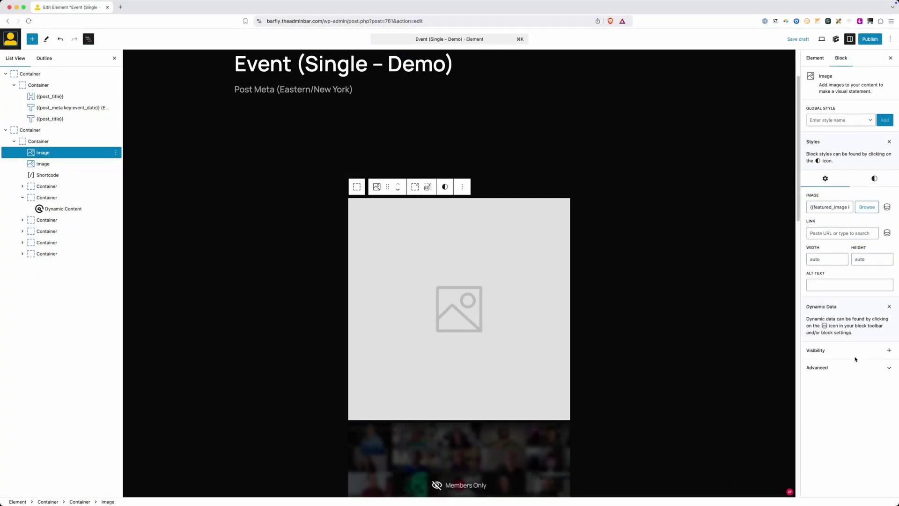
# Step: Add a Location visibility control to the featured image block and set its rule to Post Taxonomy
pyautogui.click(888, 350)
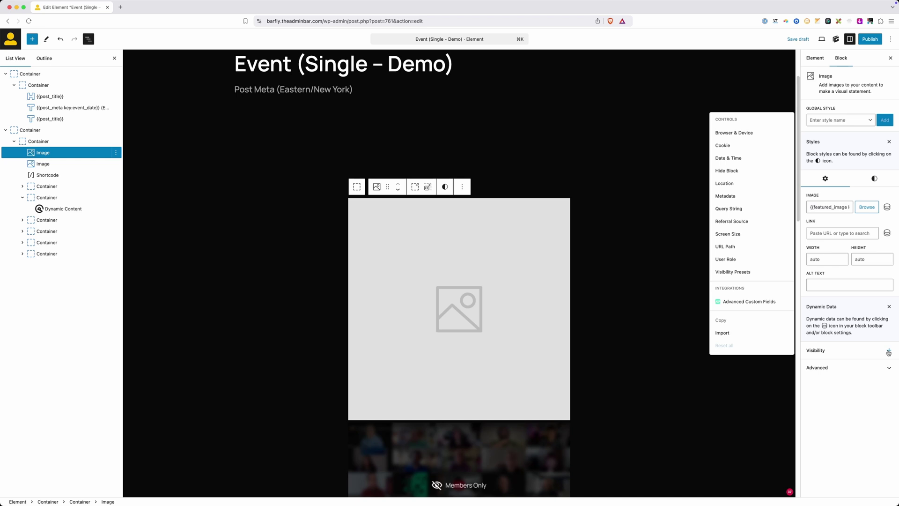
pyautogui.click(728, 186)
pyautogui.click(847, 403)
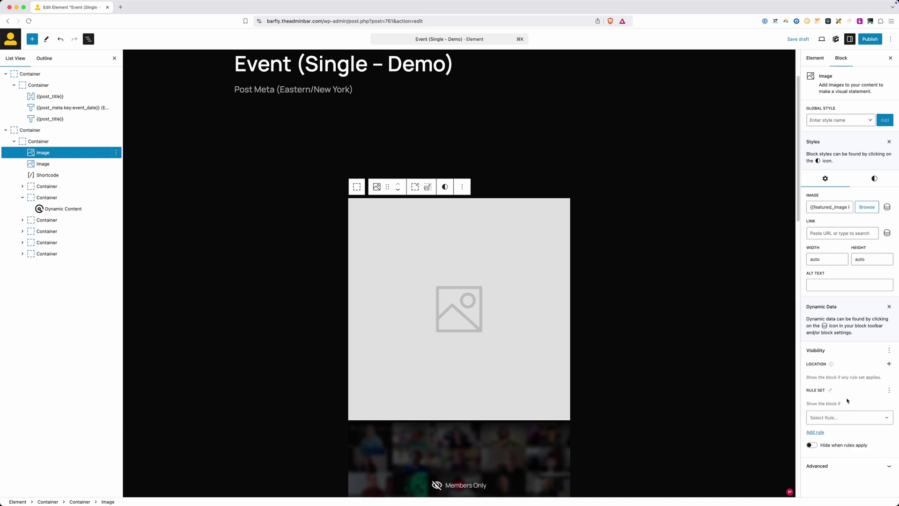
pyautogui.click(841, 417)
pyautogui.scroll(-2, 813, 420)
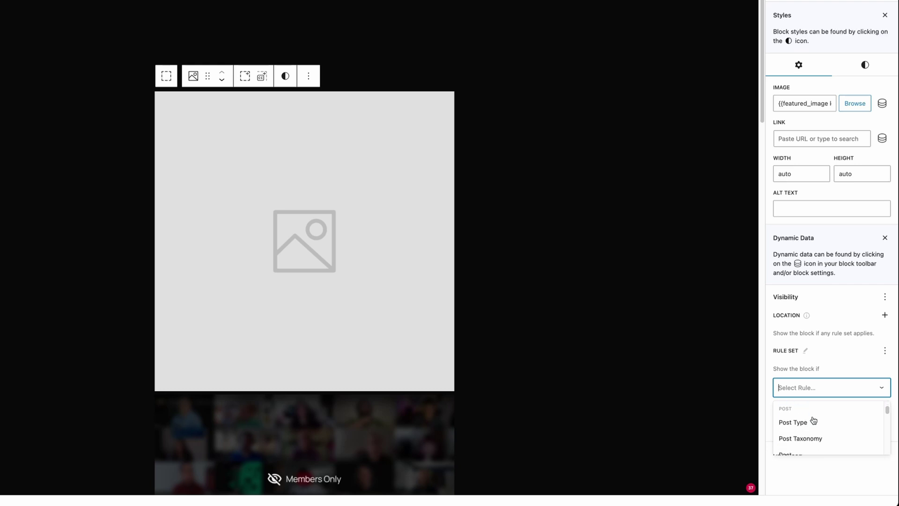
pyautogui.click(811, 429)
# Step: Complete the featured image's rule so it shows when Event Schedule is any of the selected terms, with Upcoming as the term
pyautogui.click(809, 416)
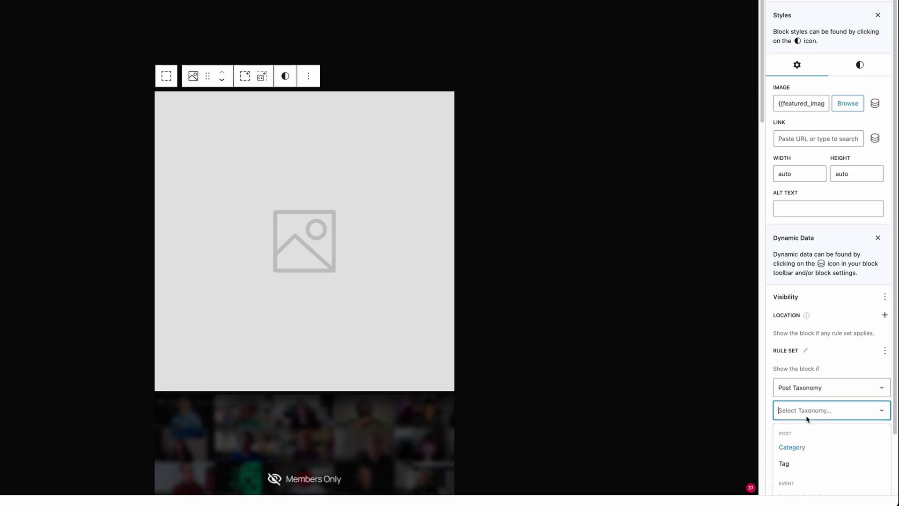
pyautogui.scroll(-2, 824, 445)
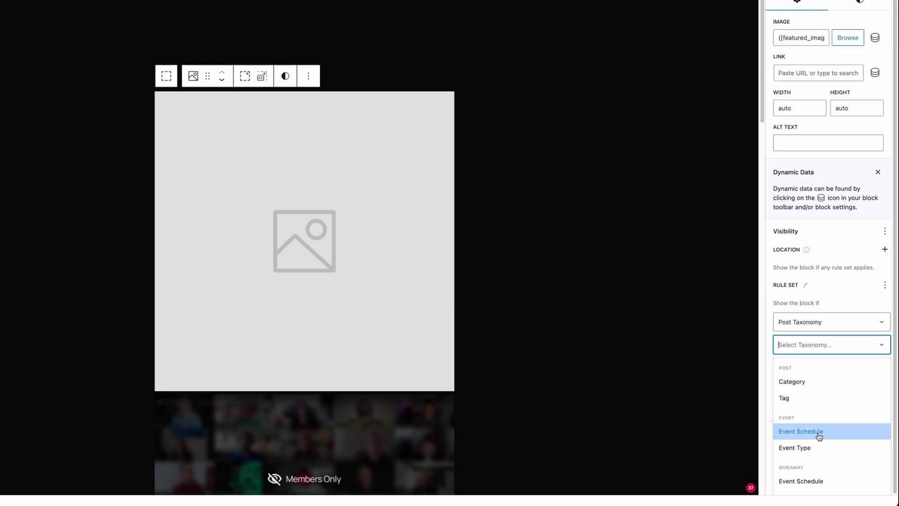
pyautogui.click(820, 431)
pyautogui.click(812, 421)
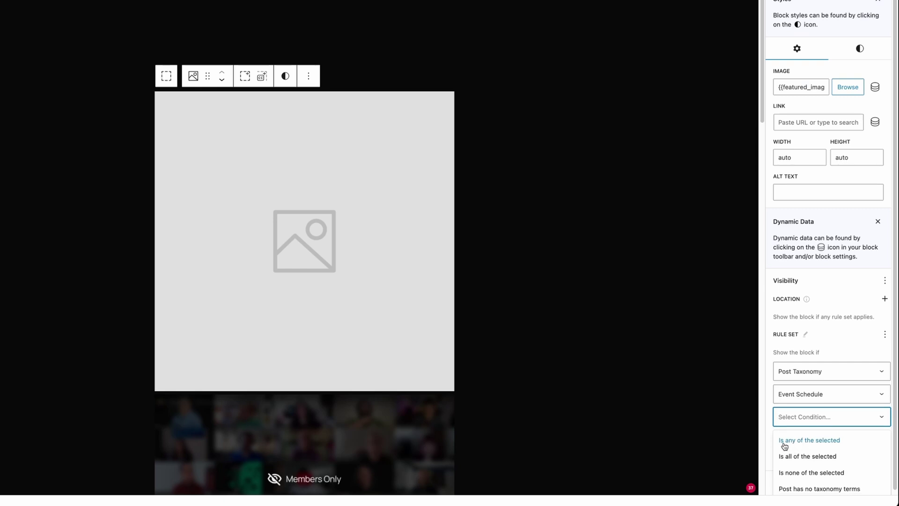
pyautogui.click(802, 445)
pyautogui.click(802, 445)
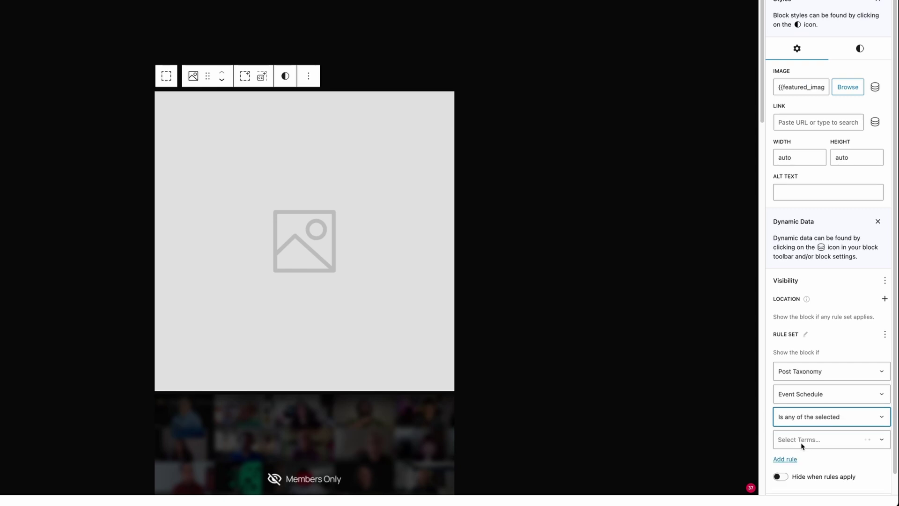
pyautogui.scroll(-1, 811, 452)
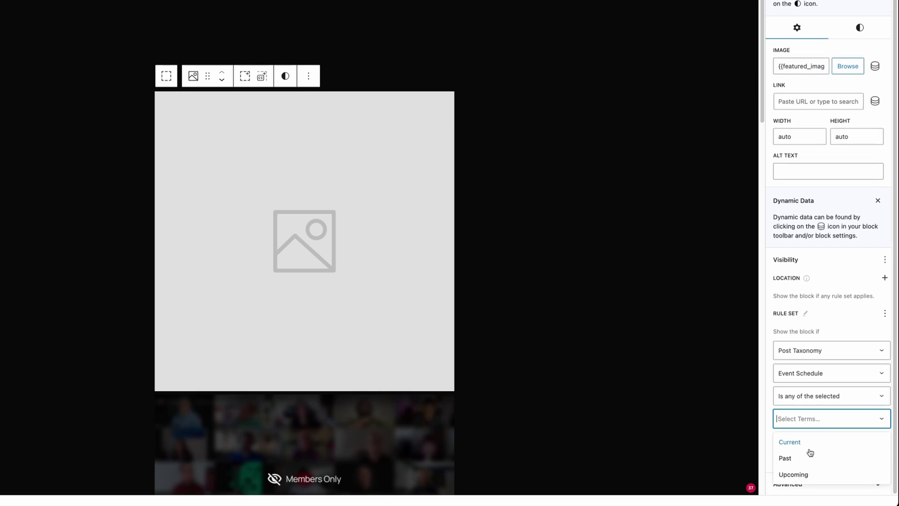
pyautogui.click(802, 474)
pyautogui.click(786, 324)
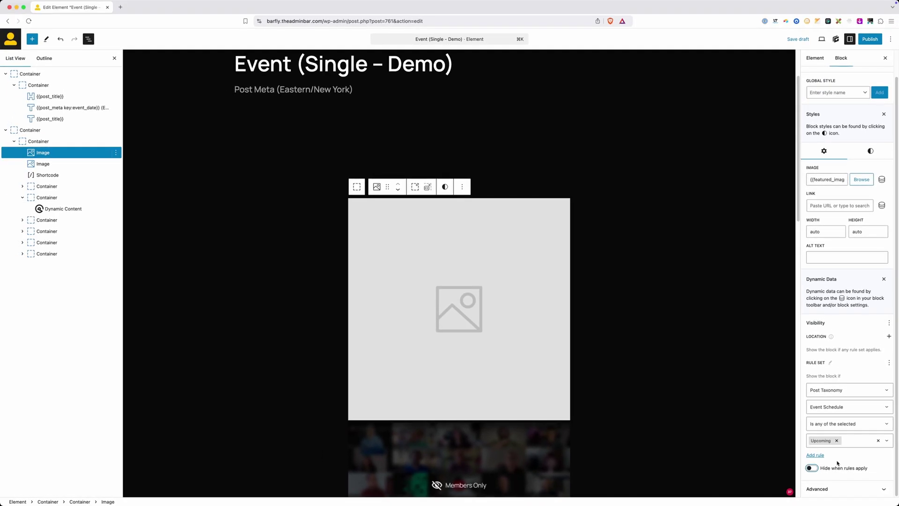
# Step: Try hiding the featured image when its rules apply, restore the setting, and review the alternative taxonomy conditions
pyautogui.click(838, 463)
pyautogui.click(810, 468)
pyautogui.click(811, 469)
pyautogui.click(833, 425)
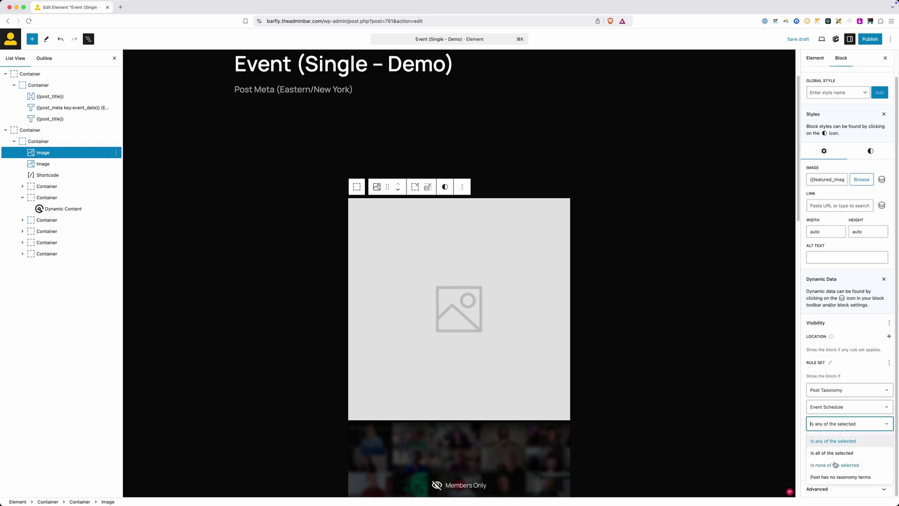
pyautogui.click(802, 433)
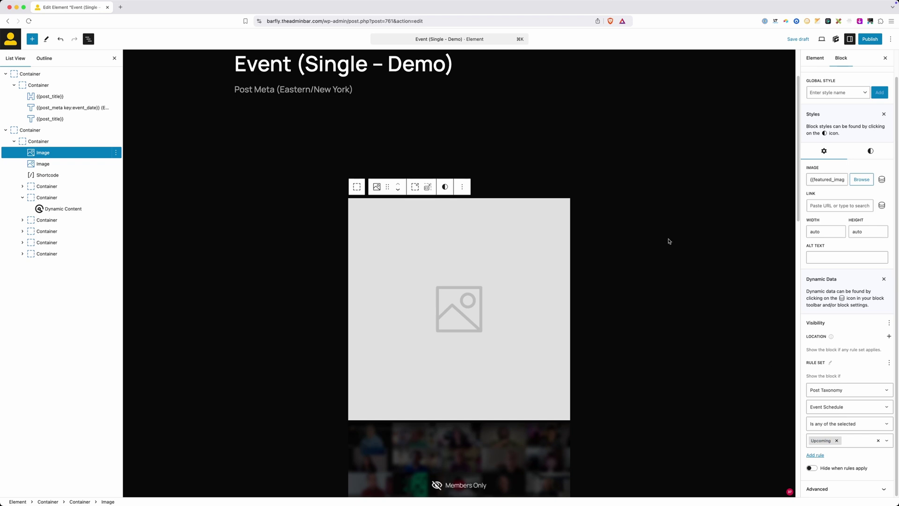
# Step: Add a Location visibility control to the Members Only image block and set its rule to Post Taxonomy
pyautogui.scroll(-4, 651, 222)
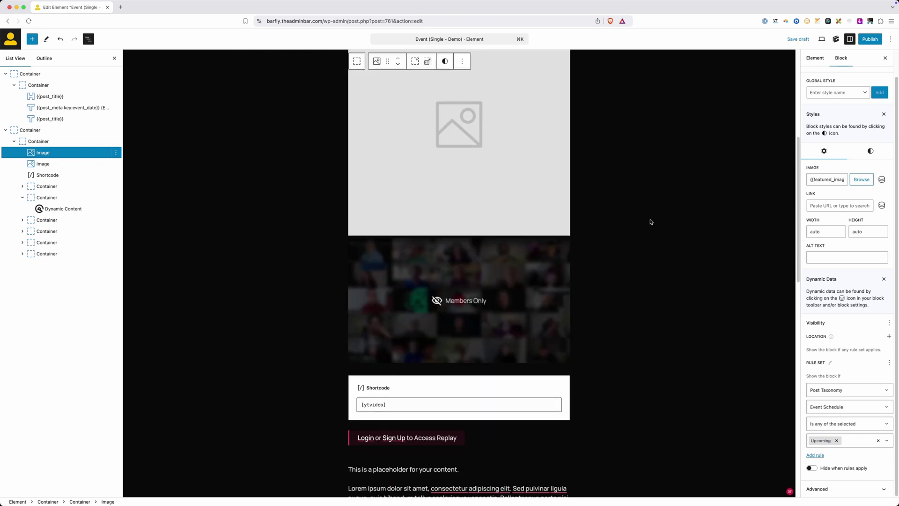
pyautogui.click(531, 268)
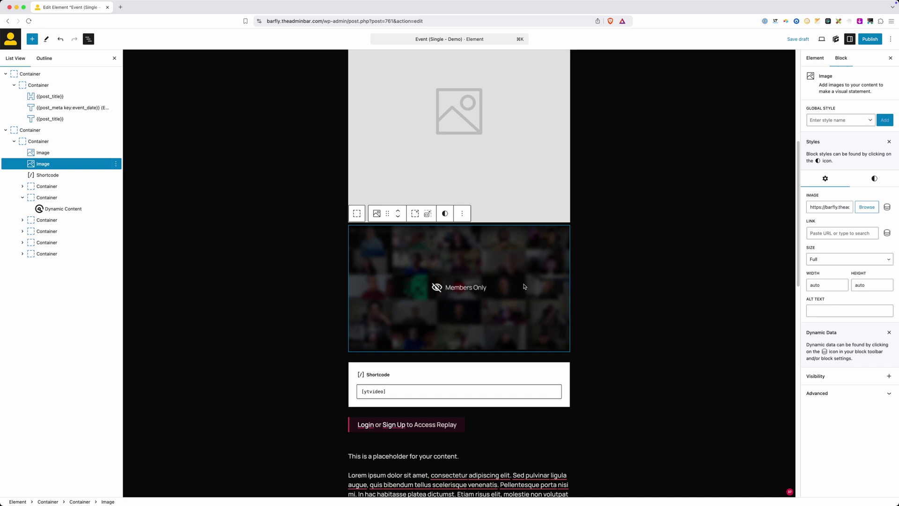
pyautogui.click(889, 378)
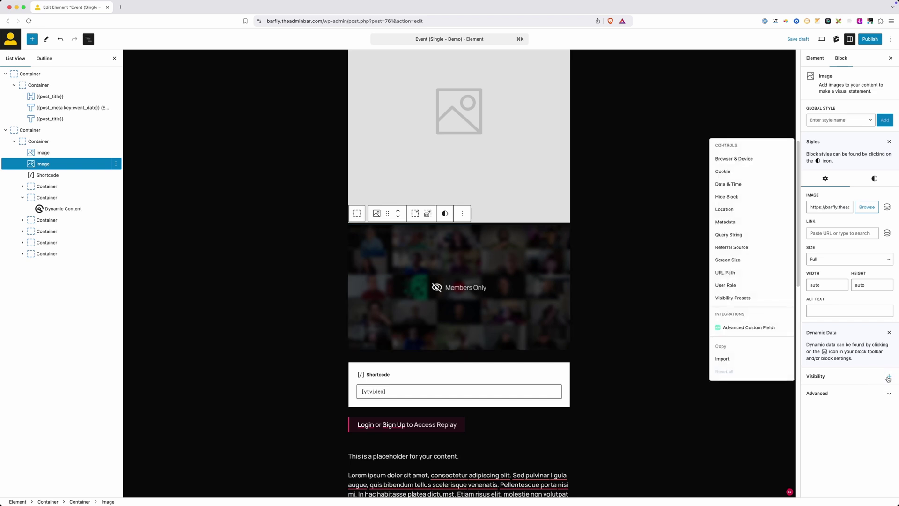
pyautogui.click(731, 211)
pyautogui.click(855, 428)
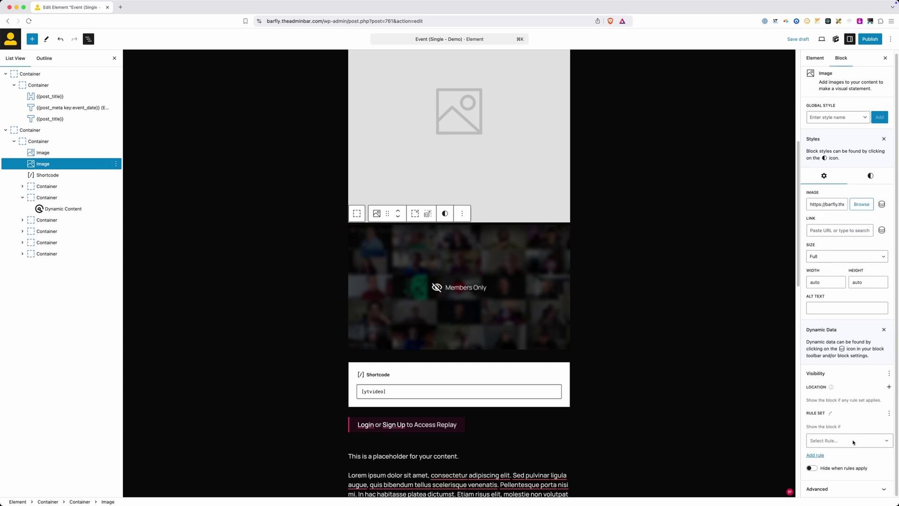
pyautogui.click(855, 442)
pyautogui.scroll(-1, 842, 478)
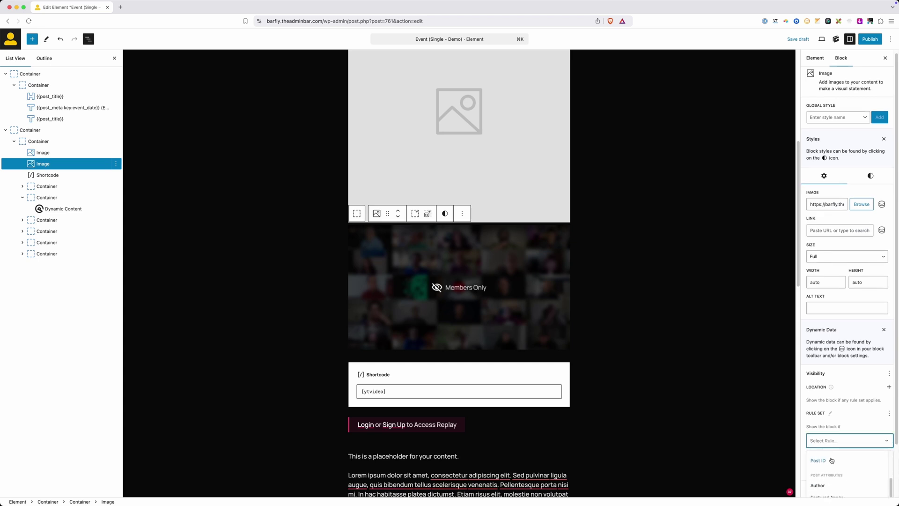
pyautogui.click(827, 490)
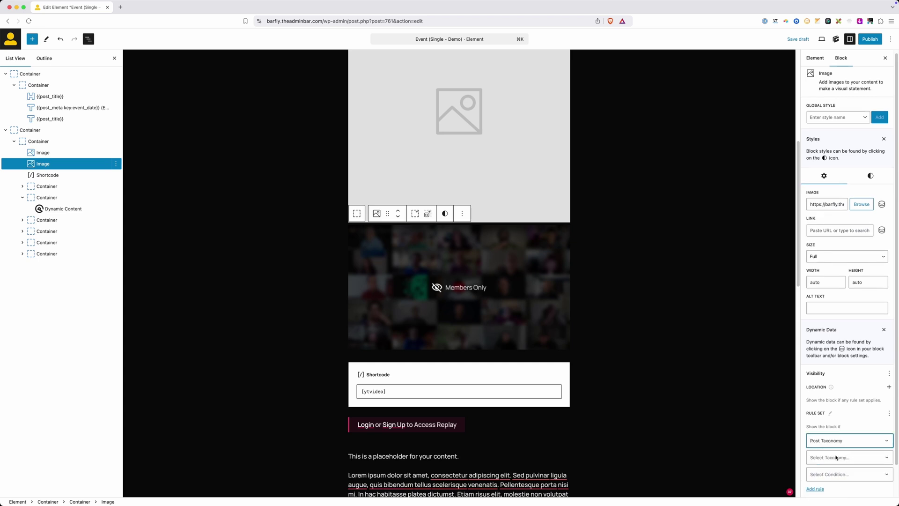
# Step: Complete the Members Only image's rule so it shows when Event Schedule is any of the selected terms, with Past as the term
pyautogui.scroll(-1, 837, 436)
pyautogui.click(837, 424)
pyautogui.scroll(-5, 832, 458)
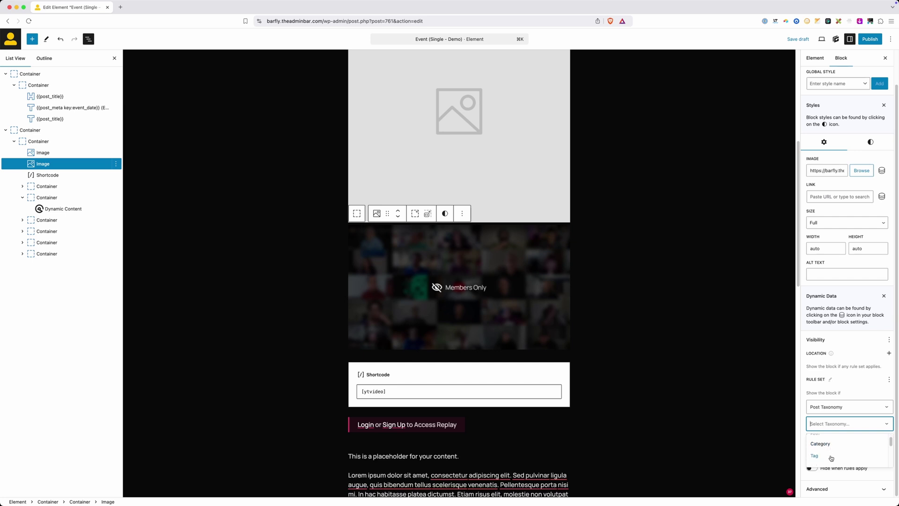
pyautogui.click(832, 449)
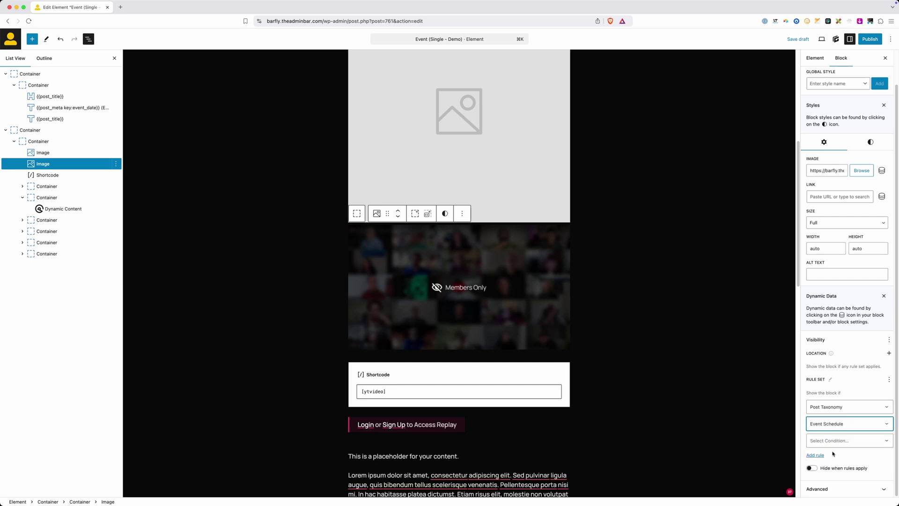
pyautogui.click(834, 441)
pyautogui.click(833, 454)
pyautogui.click(829, 459)
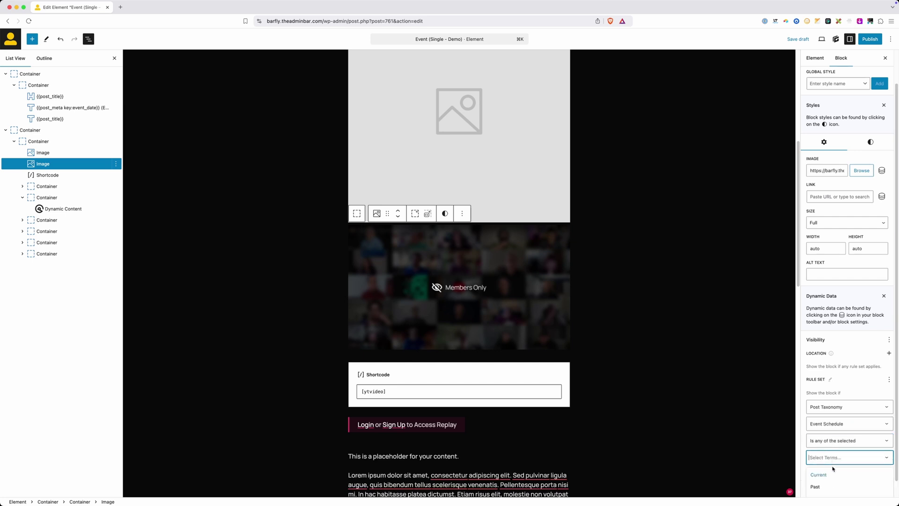
pyautogui.click(827, 485)
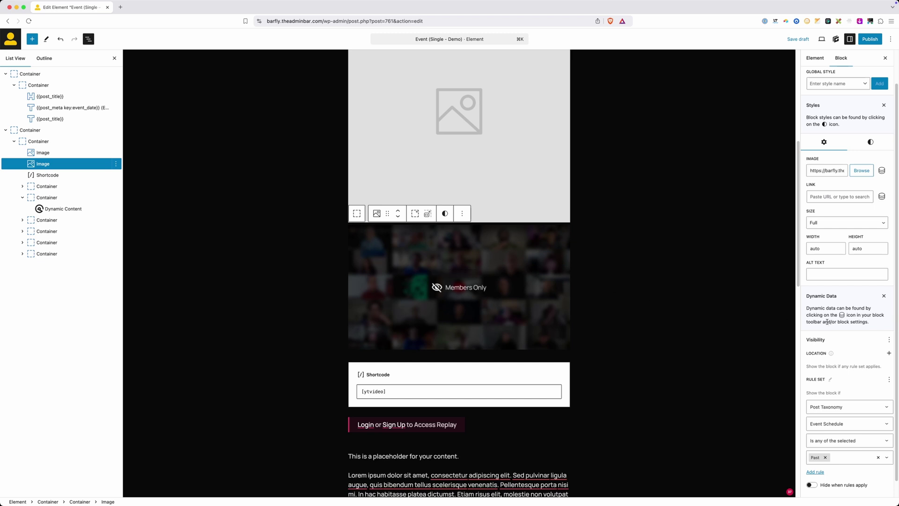
# Step: Add a User Role visibility control to the Members Only image and restrict it to Logged-out users
pyautogui.scroll(-1, 832, 331)
pyautogui.click(888, 324)
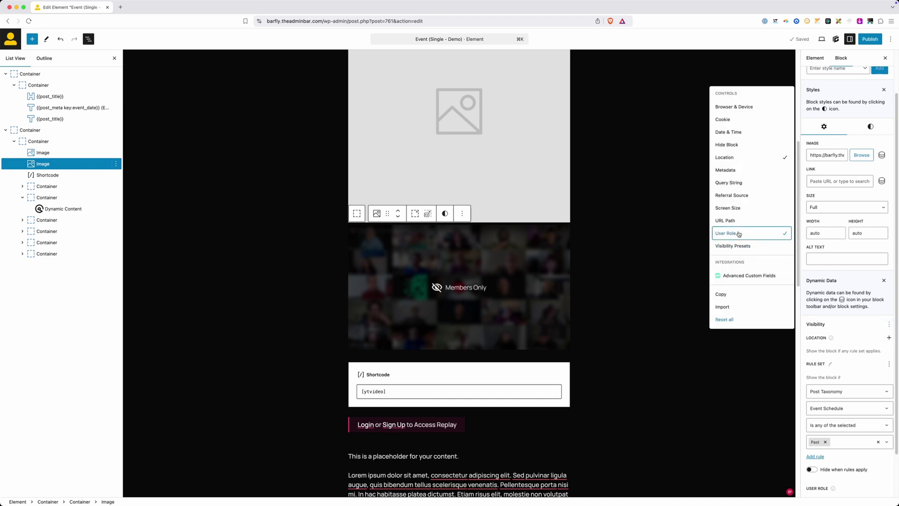
pyautogui.click(729, 233)
pyautogui.scroll(-2, 852, 407)
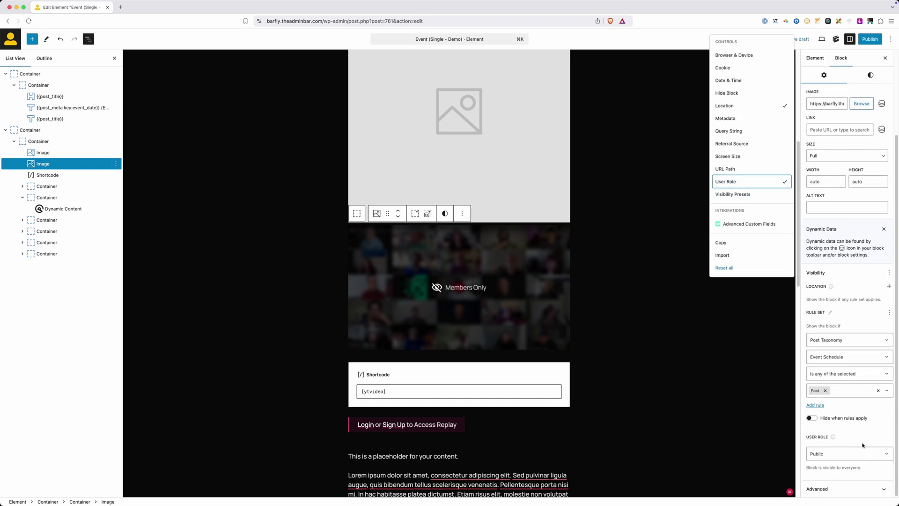
pyautogui.click(853, 439)
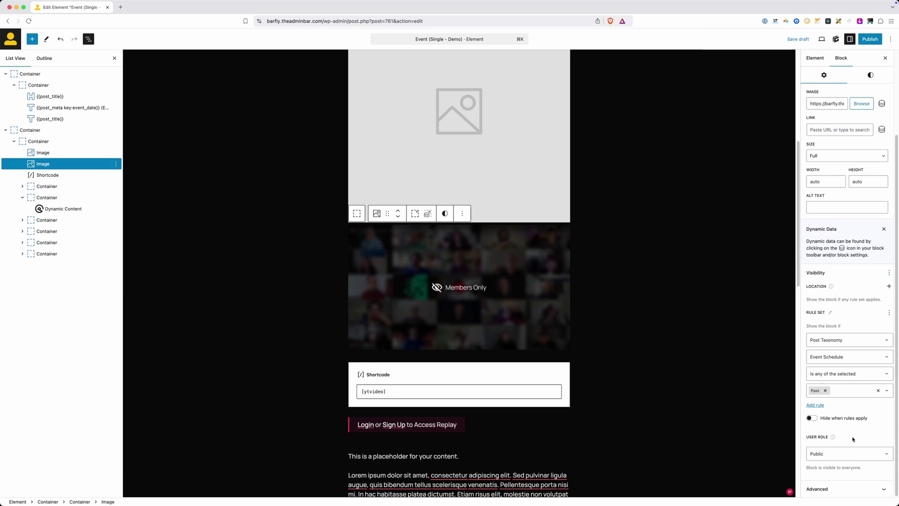
pyautogui.click(836, 455)
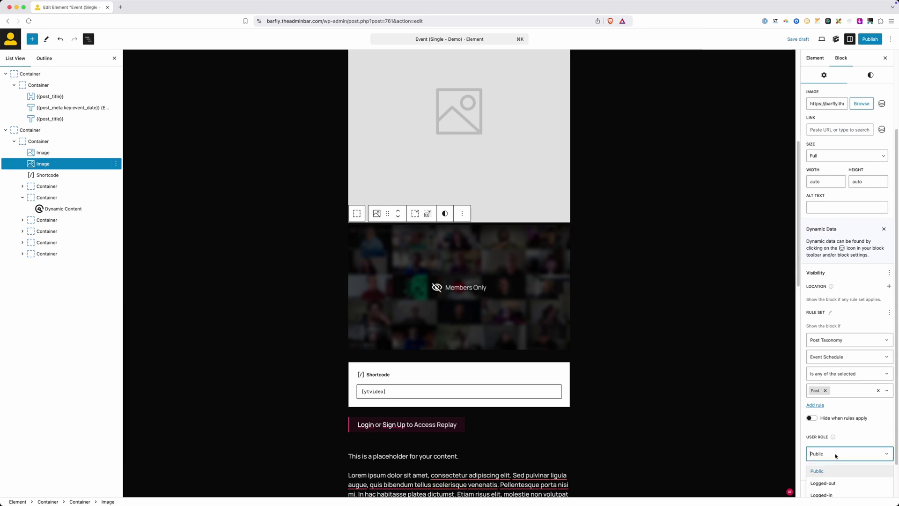
pyautogui.click(836, 484)
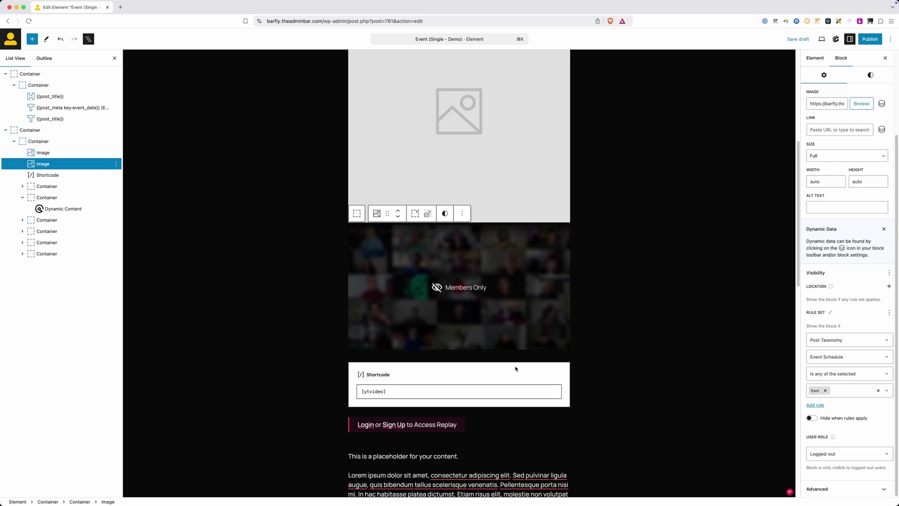
# Step: Add a User Role visibility control to the ytvideo Shortcode block and restrict it to Logged-in users
pyautogui.click(495, 375)
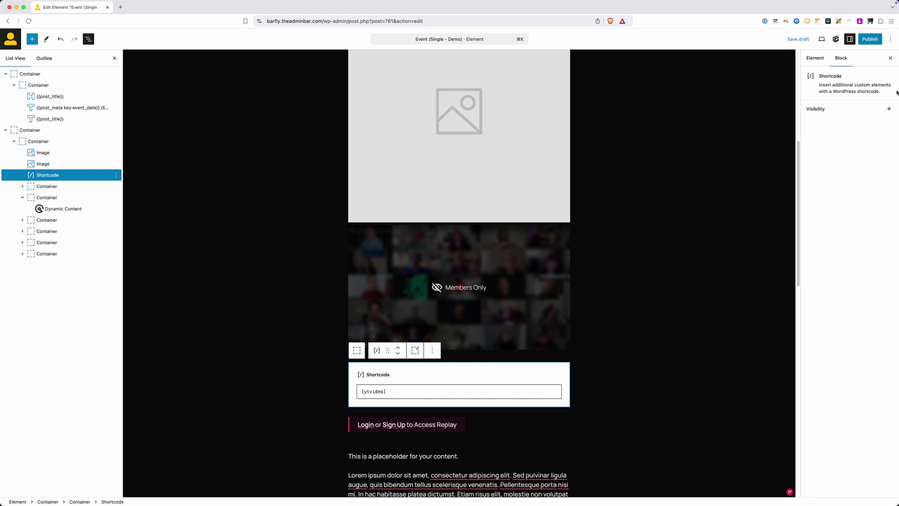
pyautogui.click(889, 108)
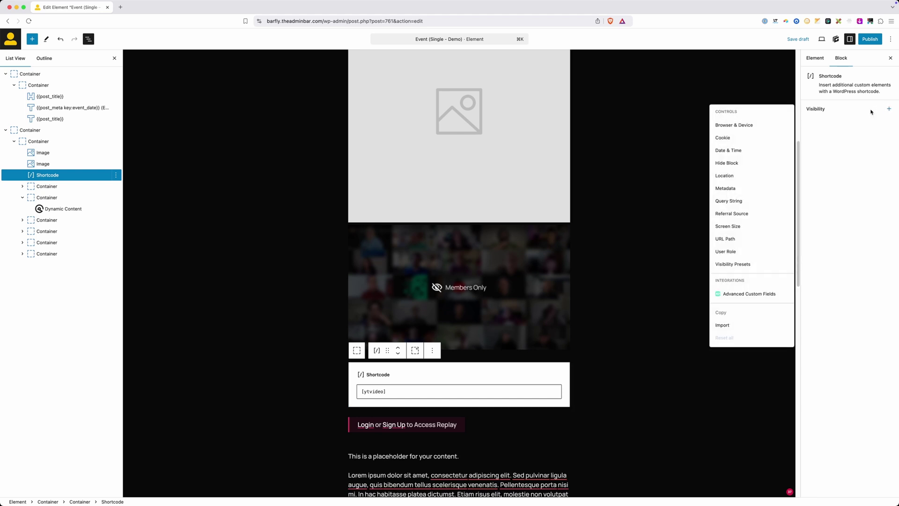
pyautogui.click(735, 252)
pyautogui.click(824, 140)
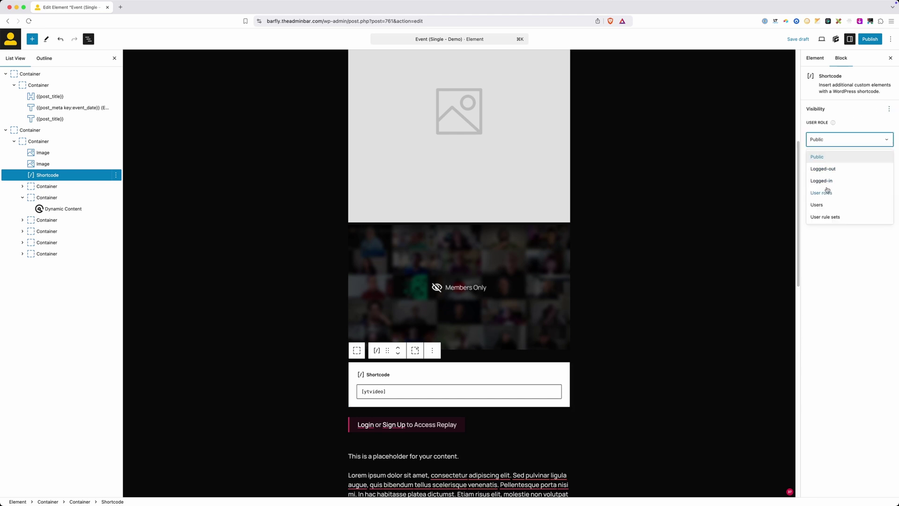
pyautogui.click(826, 181)
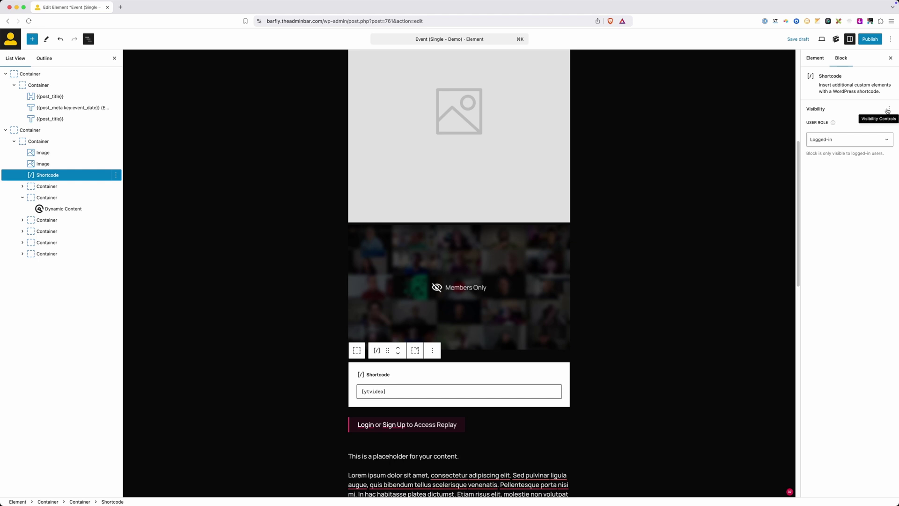
# Step: Add a Location control to the Shortcode block with a Post Taxonomy rule where Event Schedule is any of the selected terms, using Past
pyautogui.click(887, 111)
pyautogui.click(730, 176)
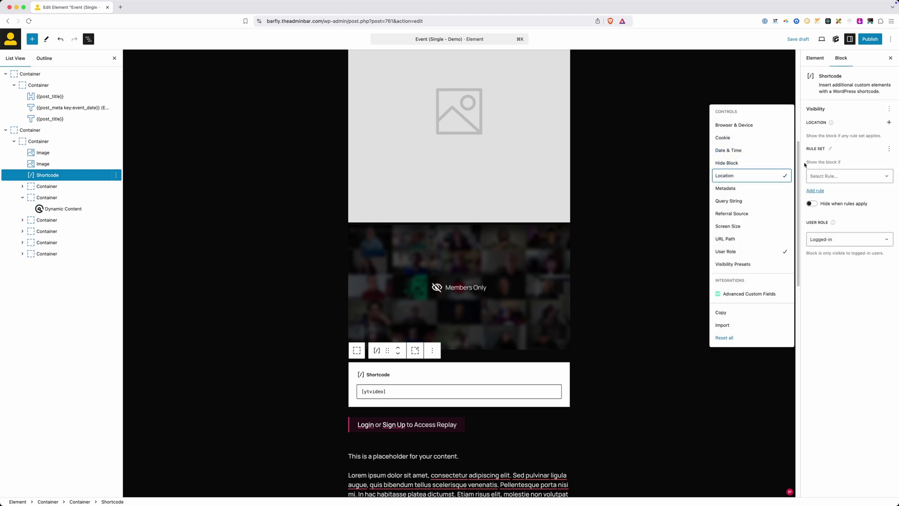
pyautogui.click(832, 176)
pyautogui.click(833, 237)
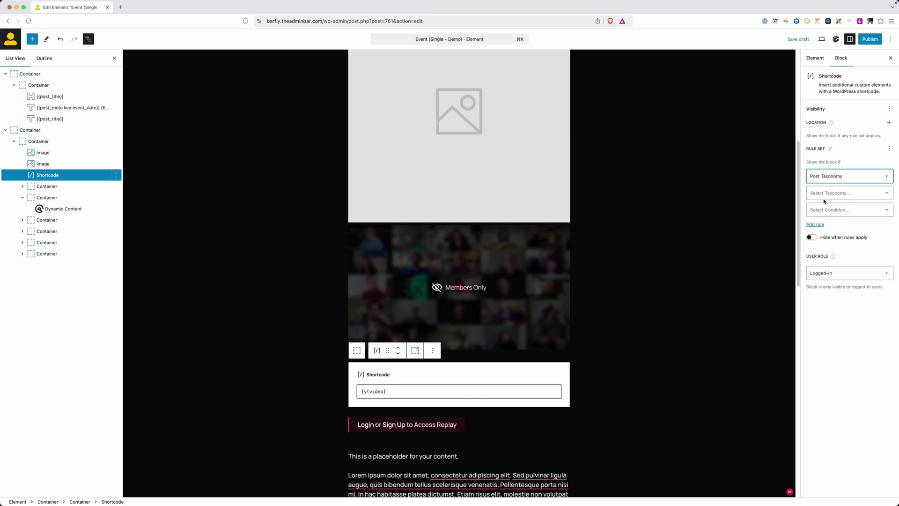
pyautogui.click(827, 194)
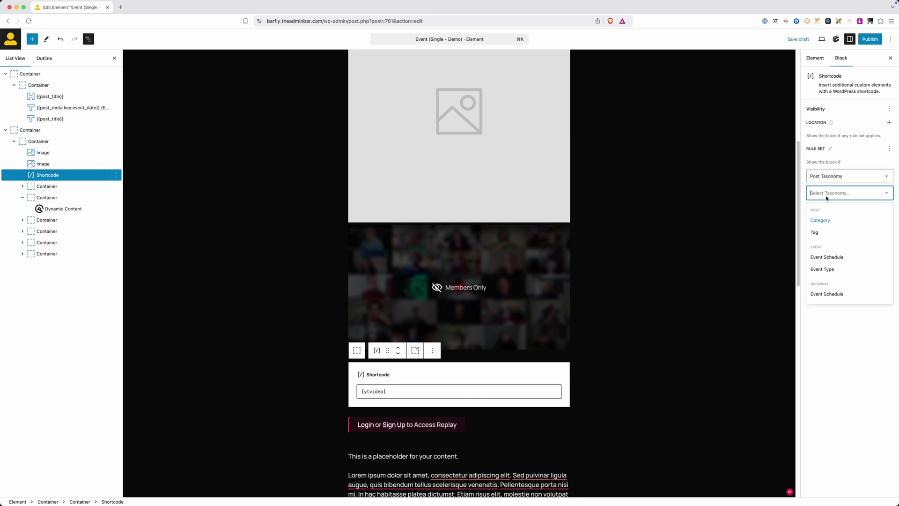
pyautogui.click(833, 261)
pyautogui.click(824, 228)
pyautogui.click(827, 227)
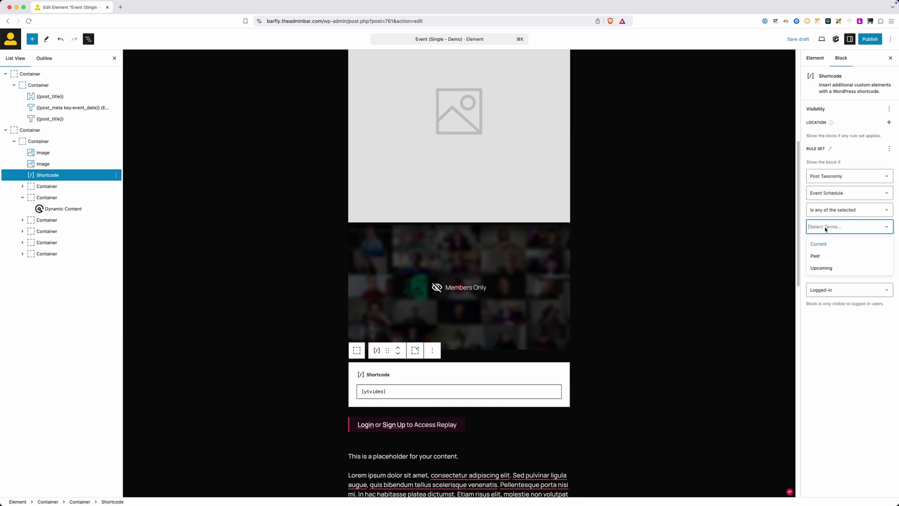
pyautogui.click(825, 257)
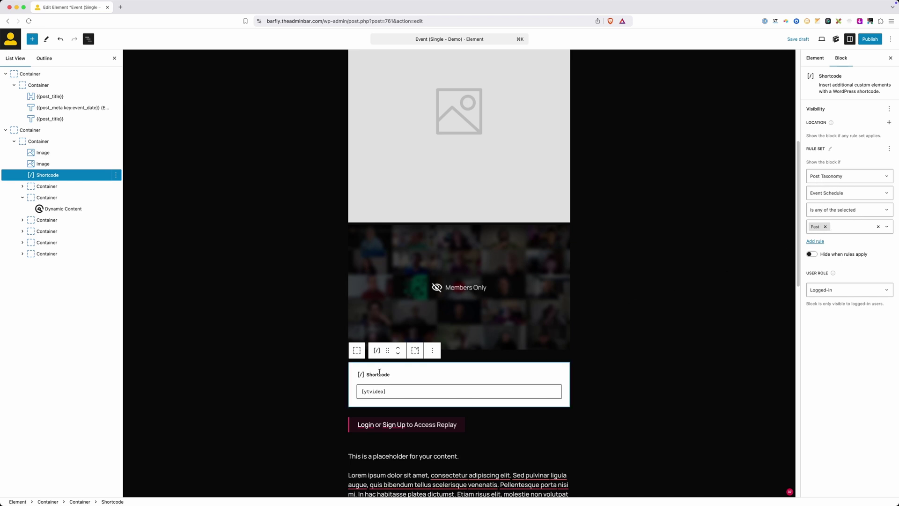
# Step: Add a User Role visibility control to the "Login or Sign Up to Access Replay" text block
pyautogui.click(311, 345)
pyautogui.scroll(-3, 315, 322)
pyautogui.click(411, 286)
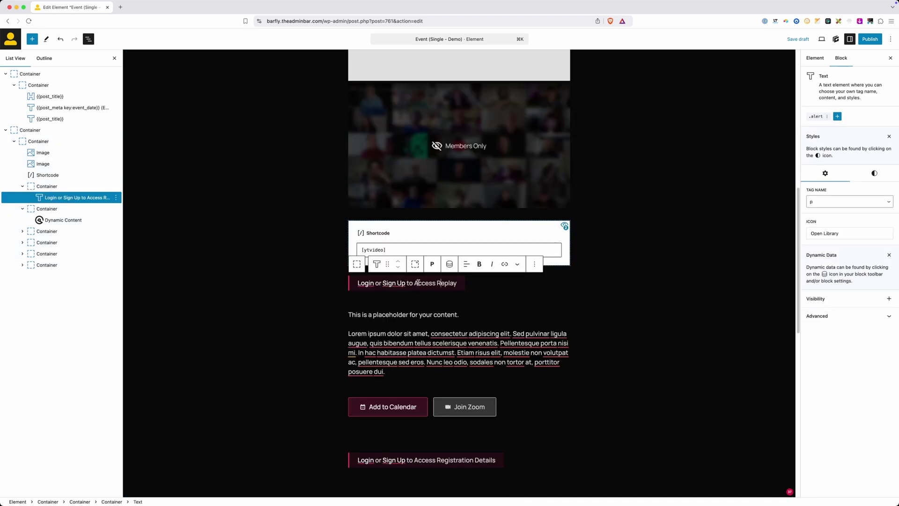
pyautogui.click(887, 299)
pyautogui.click(753, 209)
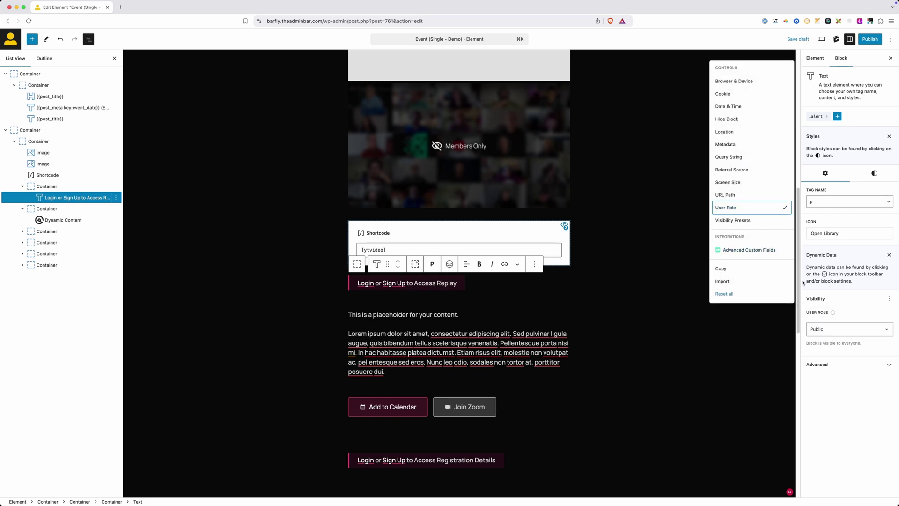
pyautogui.click(390, 340)
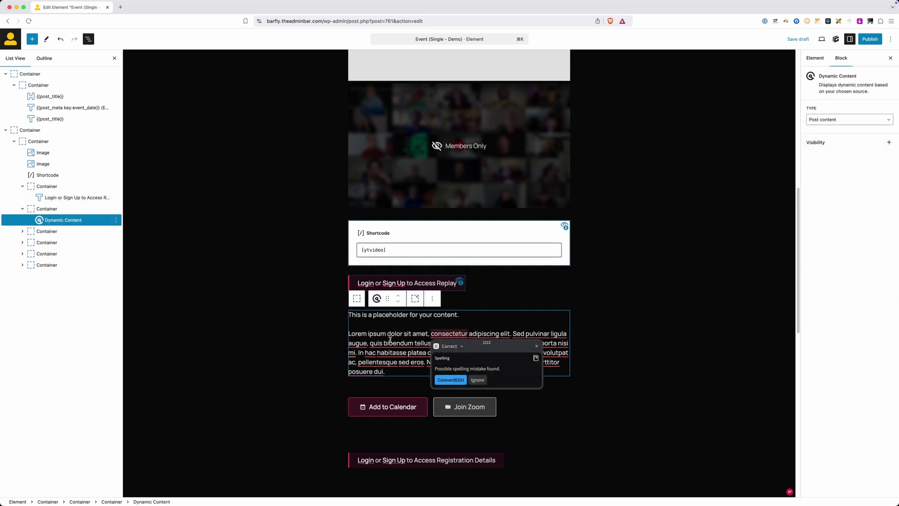
pyautogui.click(329, 330)
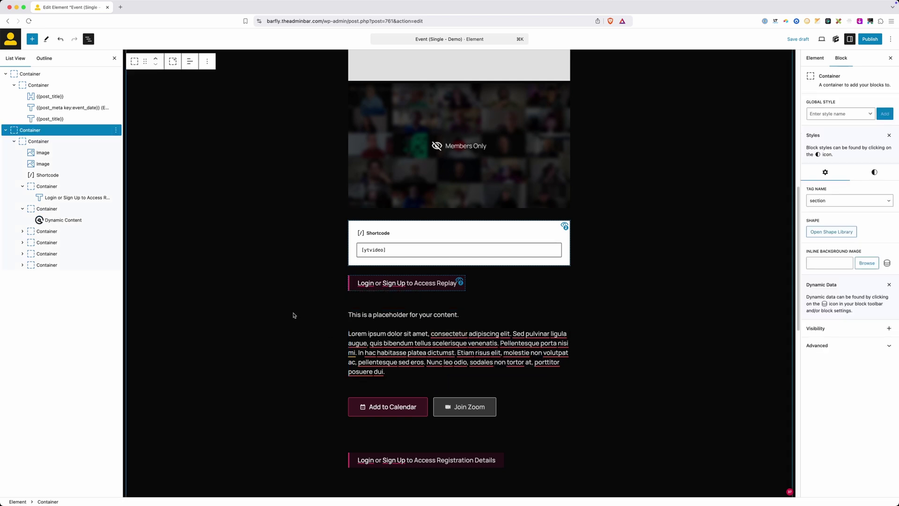
# Step: Add a User Role visibility control to the container holding Add to Calendar and Join Zoom, and restrict it to Logged-in users
pyautogui.click(553, 404)
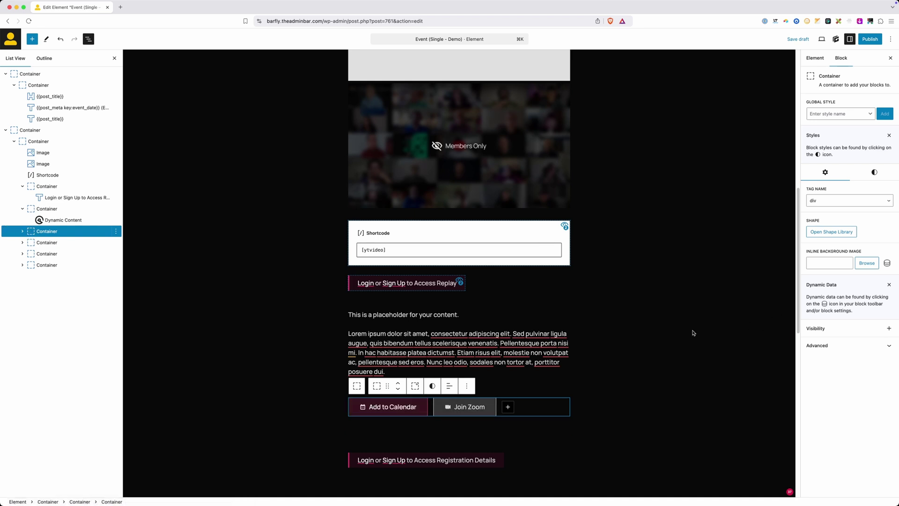
pyautogui.click(889, 328)
pyautogui.click(758, 237)
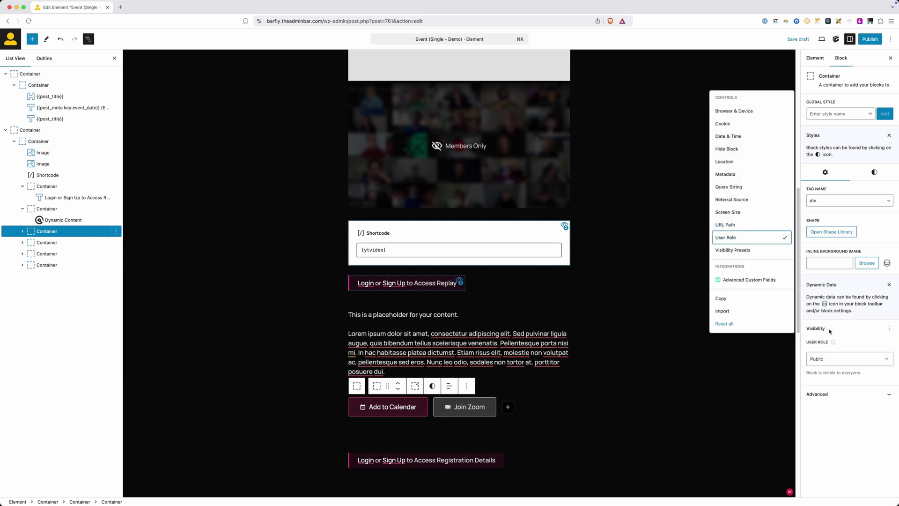
pyautogui.click(848, 358)
pyautogui.click(829, 398)
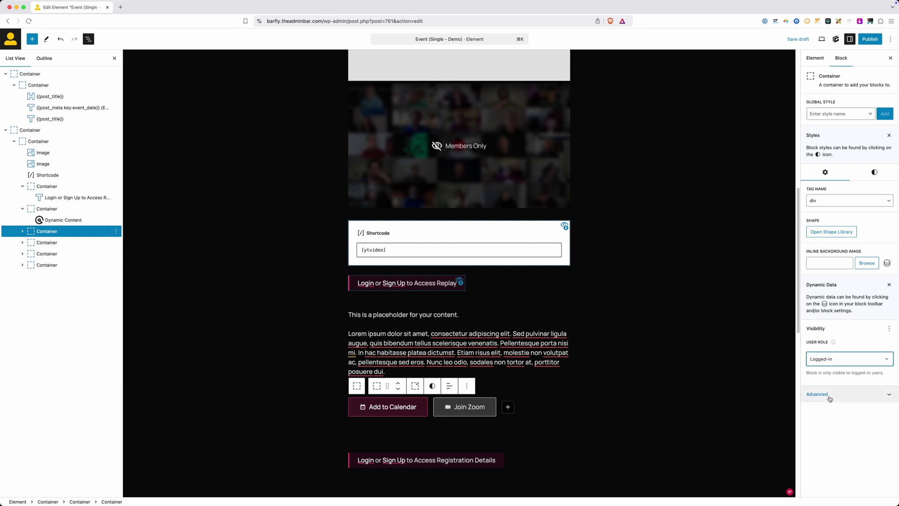
# Step: Add a Location control to the Add to Calendar and Join Zoom container with a Post Taxonomy rule: Event Schedule is any of the selected, Upcoming
pyautogui.click(889, 328)
pyautogui.click(725, 168)
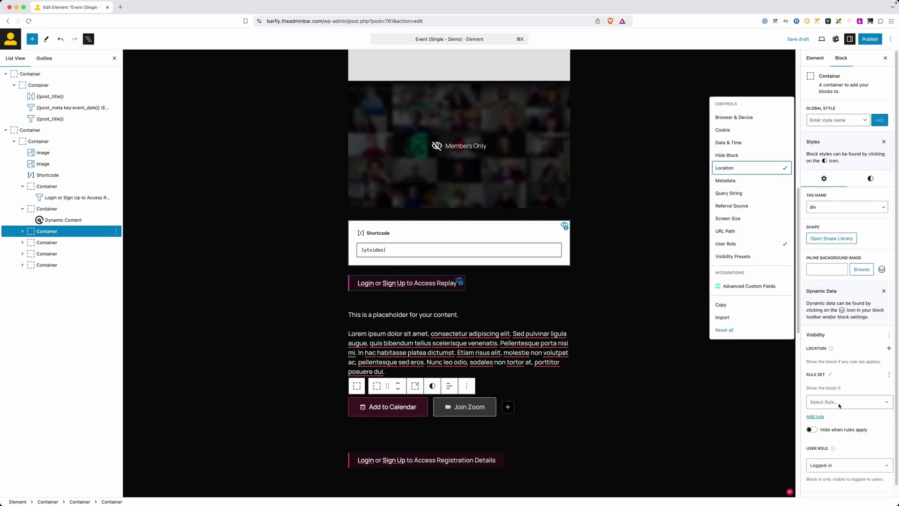
pyautogui.click(840, 403)
pyautogui.click(832, 457)
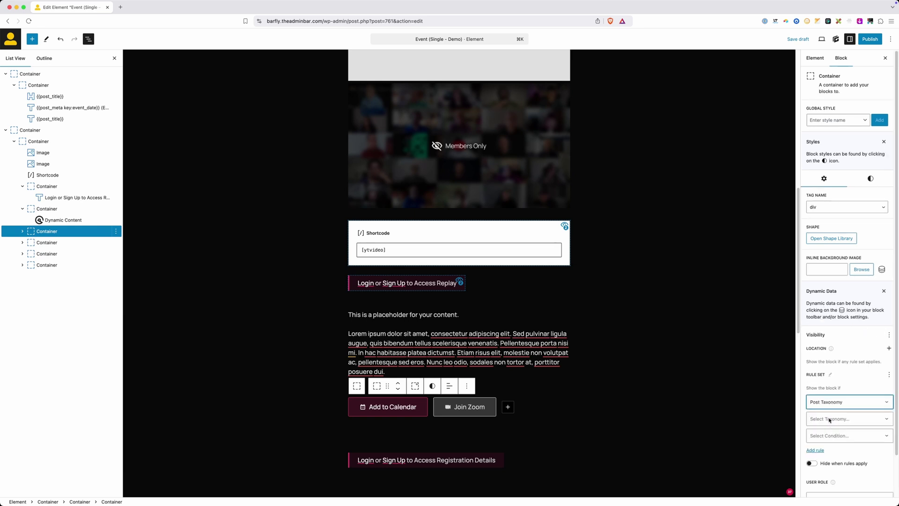
pyautogui.click(829, 420)
pyautogui.click(838, 455)
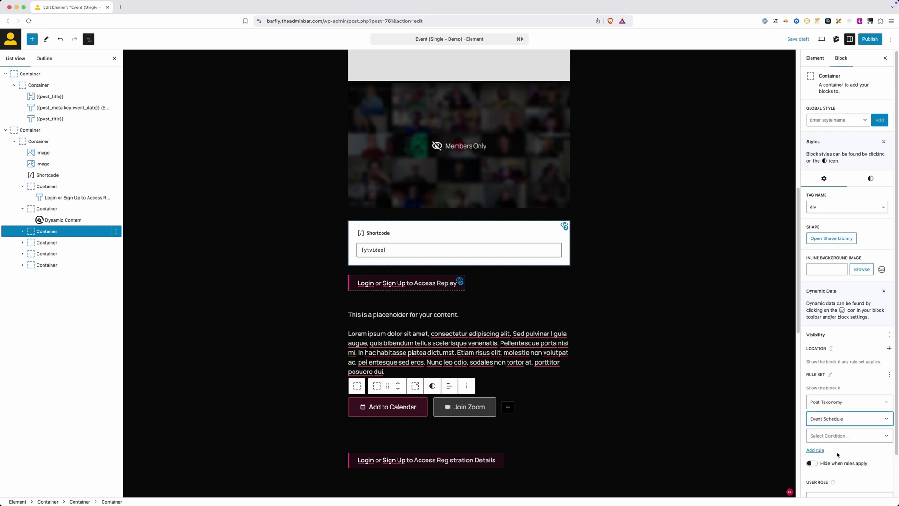
pyautogui.click(839, 435)
pyautogui.click(835, 457)
pyautogui.click(824, 452)
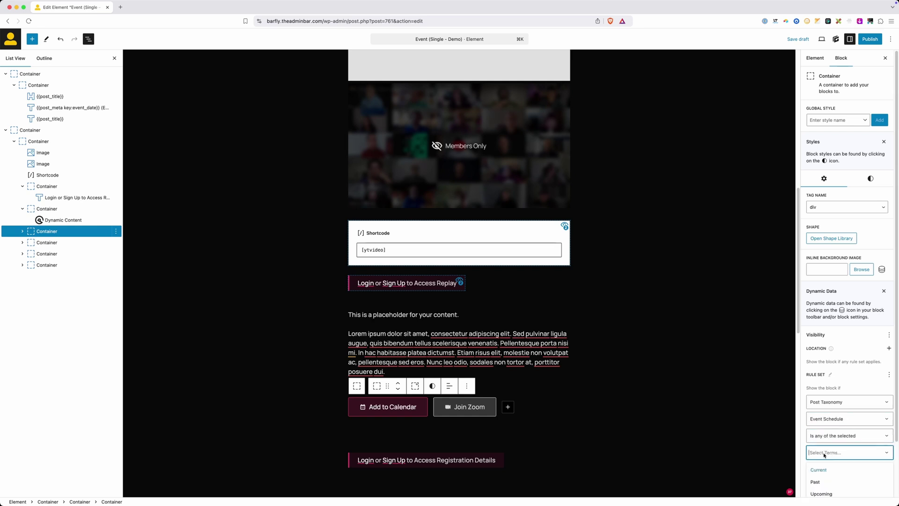
pyautogui.click(821, 494)
# Step: Add a User Role visibility control to the "Login or Sign Up to Access Registration Details" text and restrict it to Logged-out users
pyautogui.scroll(-2, 421, 370)
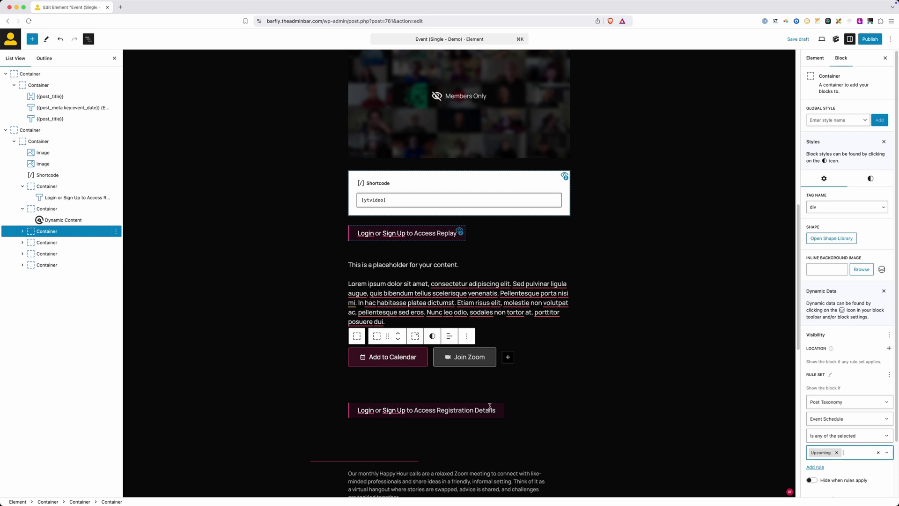
pyautogui.click(466, 410)
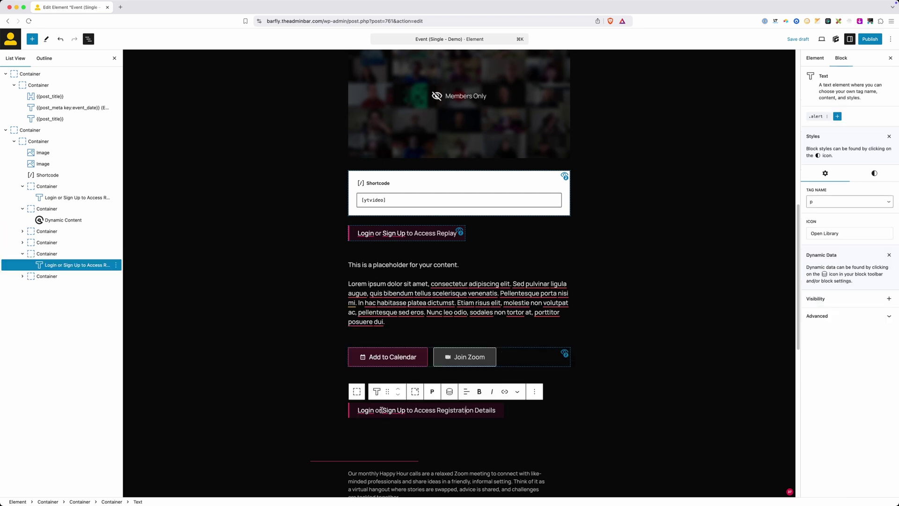
pyautogui.click(890, 299)
pyautogui.click(745, 207)
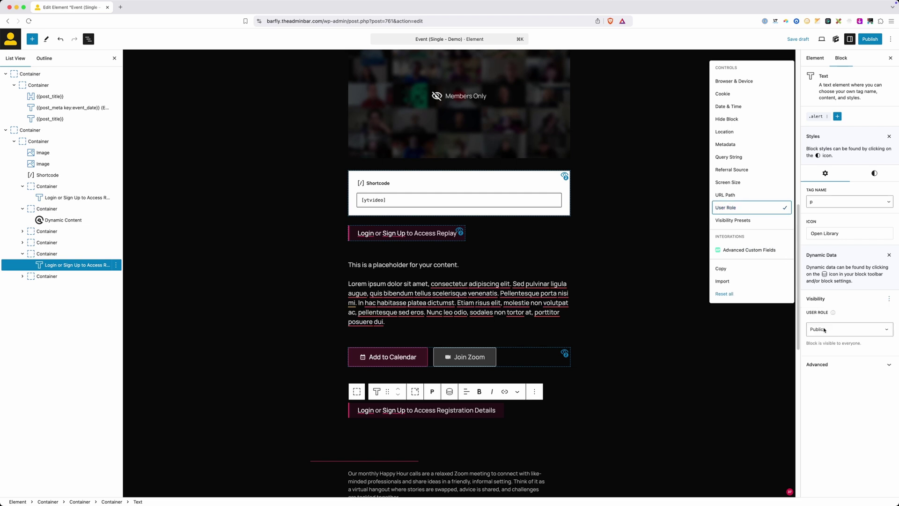
pyautogui.click(825, 330)
pyautogui.click(824, 363)
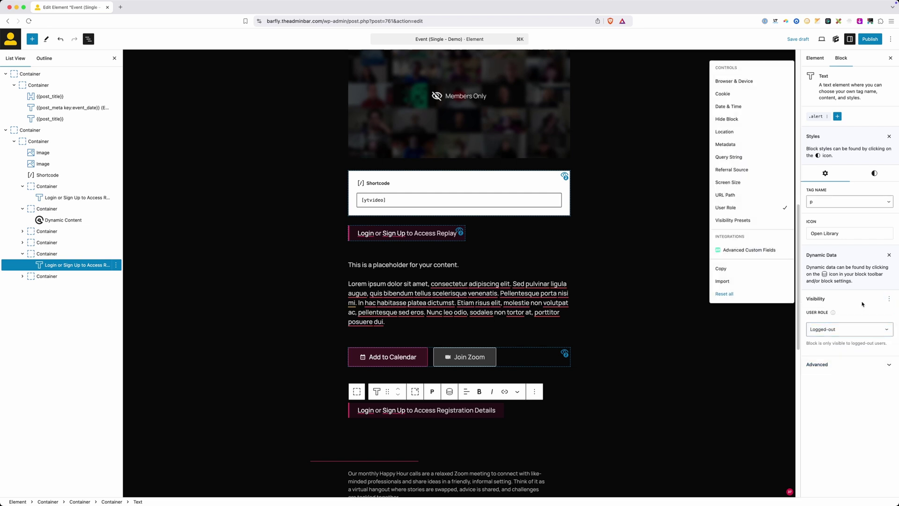
# Step: Add a Location control to the registration details text with a Post Taxonomy rule: Event Schedule is any of the selected, Upcoming
pyautogui.click(728, 131)
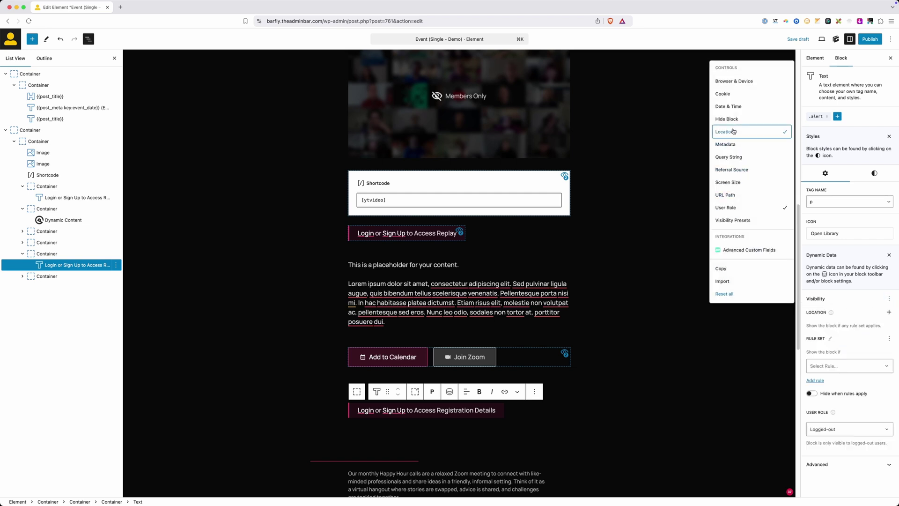
pyautogui.click(839, 373)
pyautogui.click(824, 432)
pyautogui.click(827, 382)
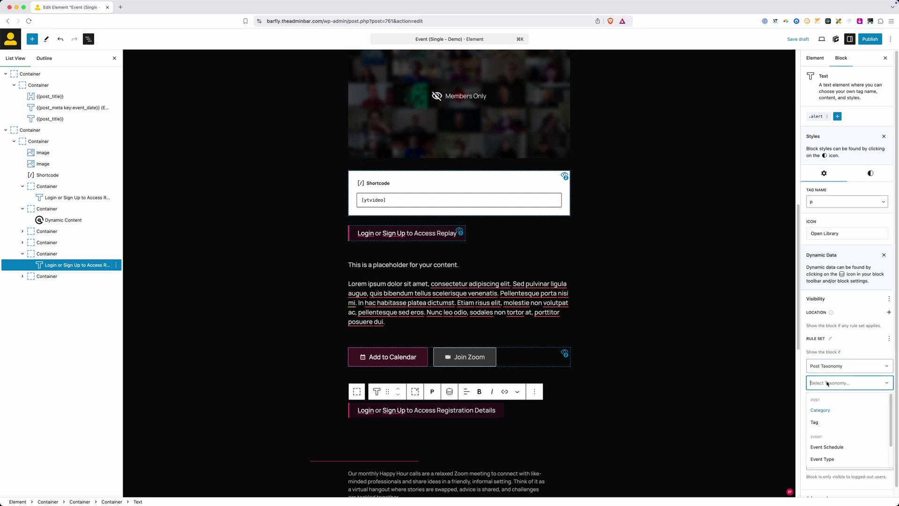
pyautogui.click(827, 447)
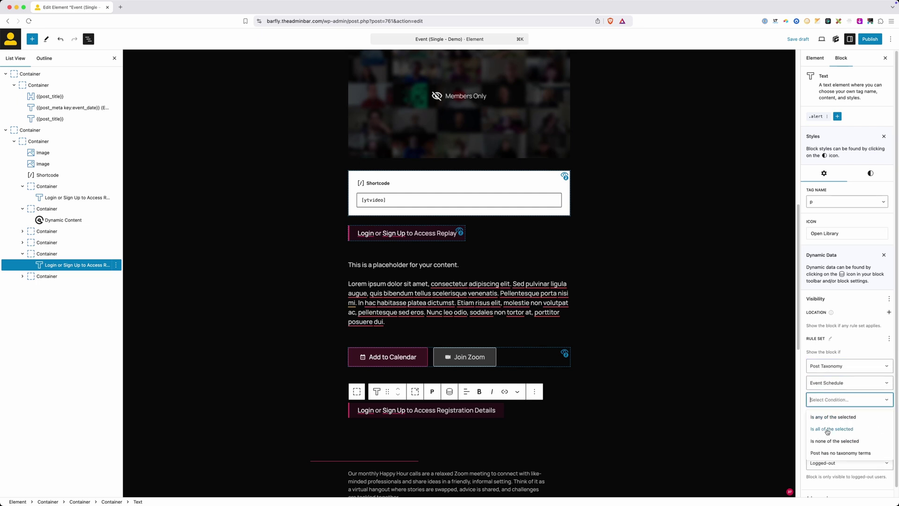
pyautogui.click(833, 417)
pyautogui.click(819, 457)
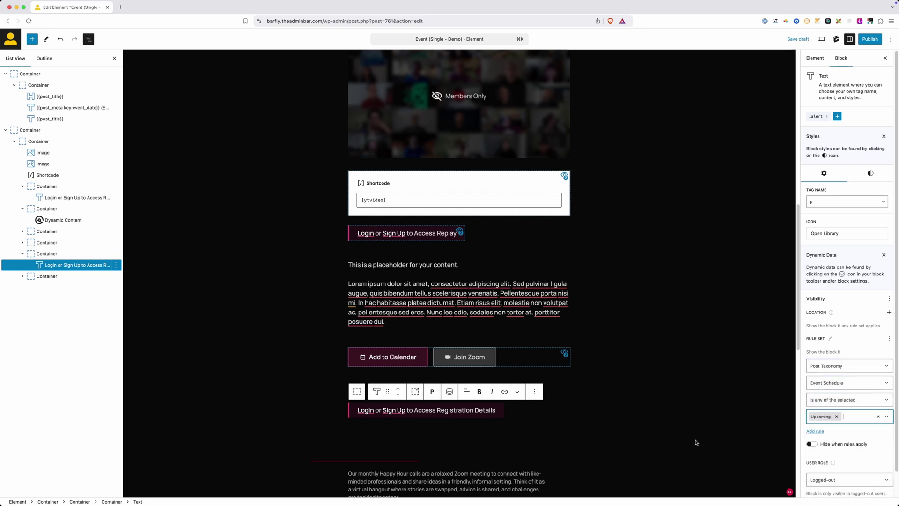
# Step: Add a Location visibility control with a Post Taxonomy rule to the disclaimer container holding the monthly Happy Hour description
pyautogui.scroll(-5, 655, 407)
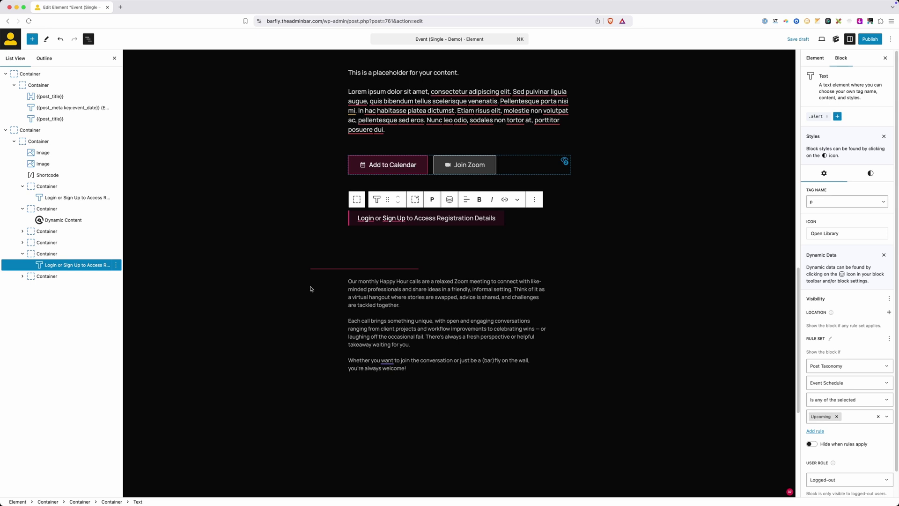
pyautogui.click(49, 276)
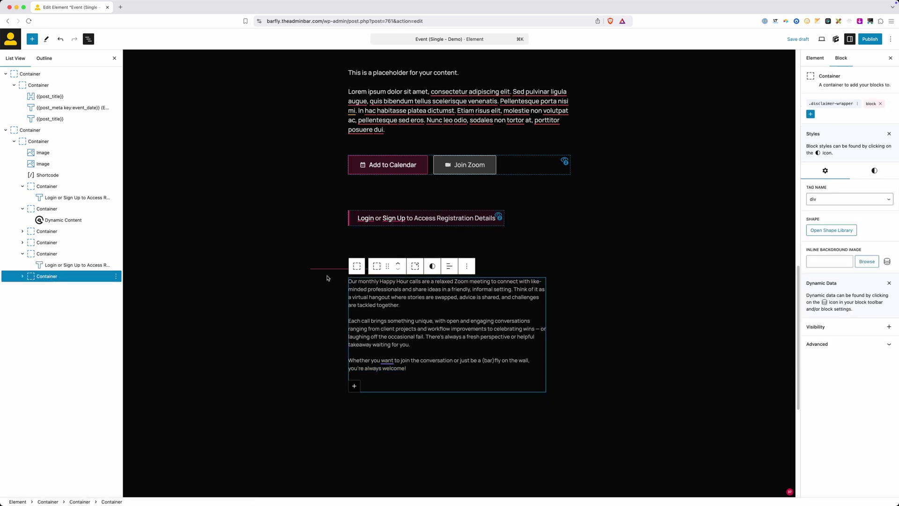
pyautogui.press('super+s')
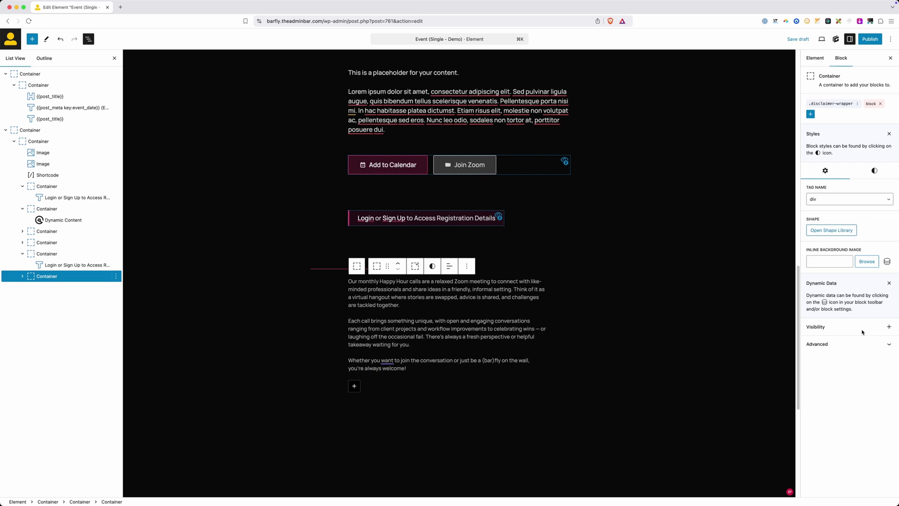
pyautogui.click(890, 328)
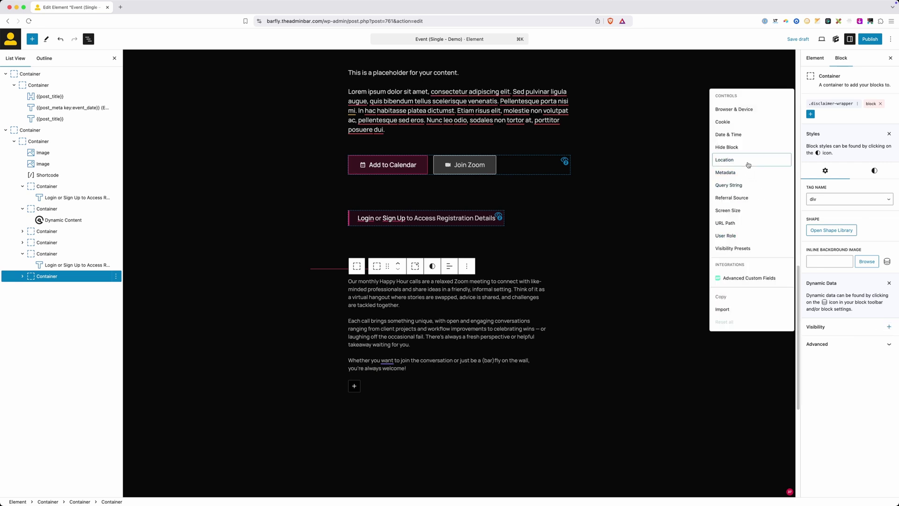
pyautogui.click(725, 160)
pyautogui.click(825, 396)
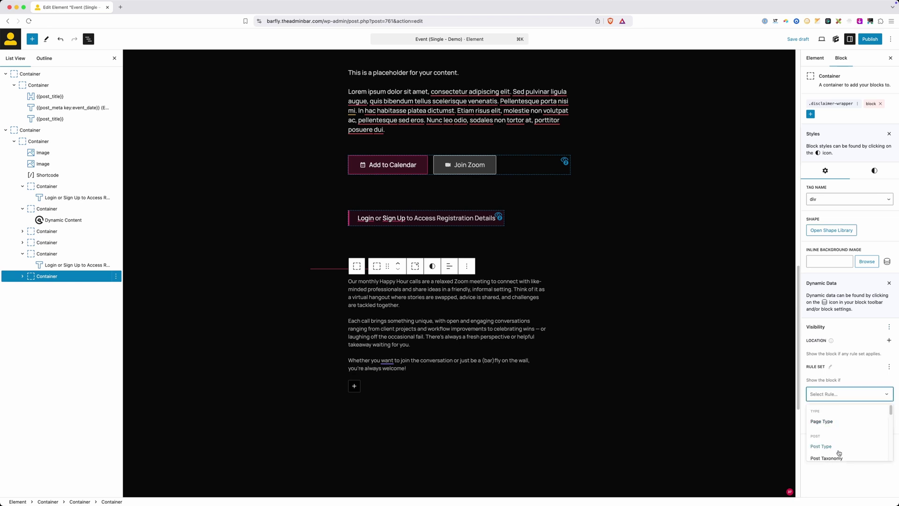
pyautogui.click(828, 457)
# Step: Set the disclaimer container's taxonomy rule to Event Type is any of the selected, with the term Happy Hour
pyautogui.click(828, 416)
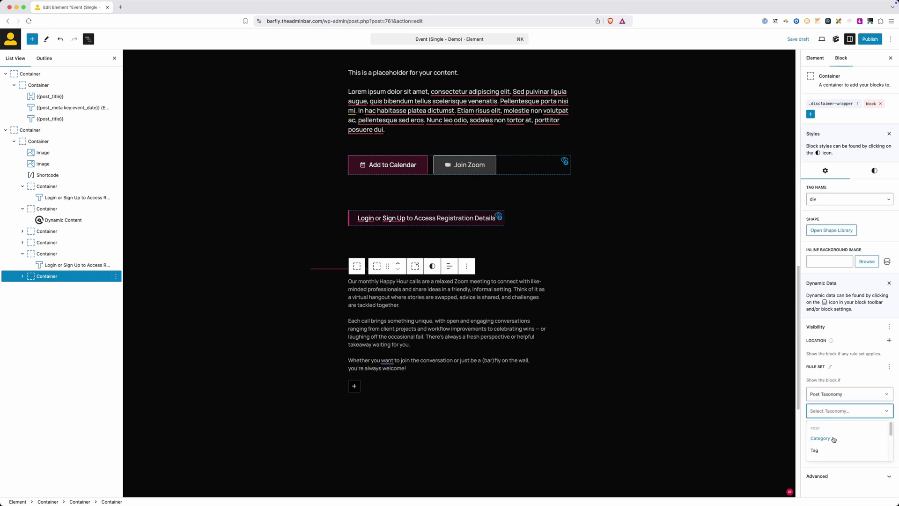
pyautogui.scroll(-2, 834, 443)
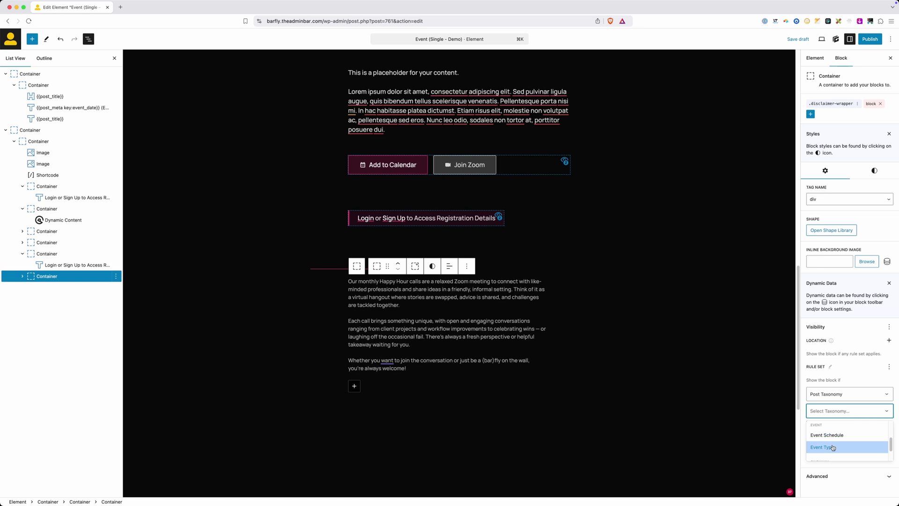
pyautogui.click(829, 450)
pyautogui.click(835, 427)
pyautogui.click(833, 444)
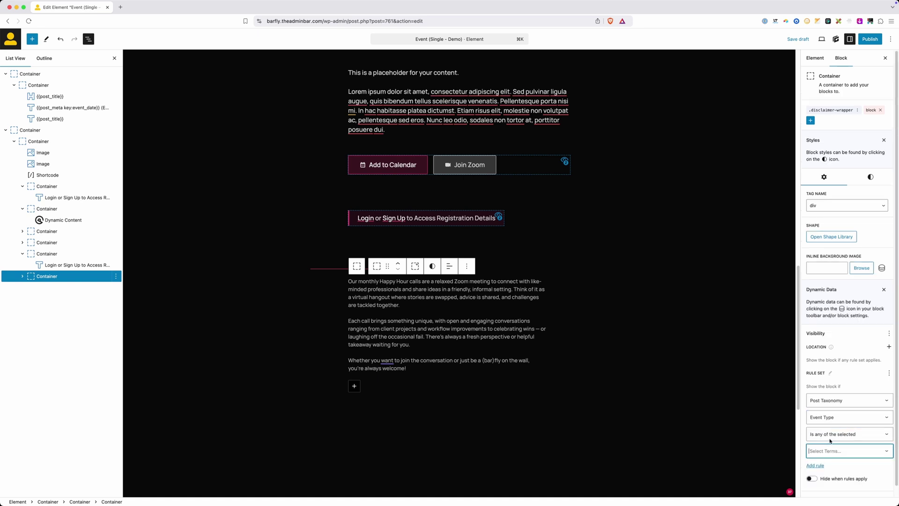
pyautogui.click(834, 452)
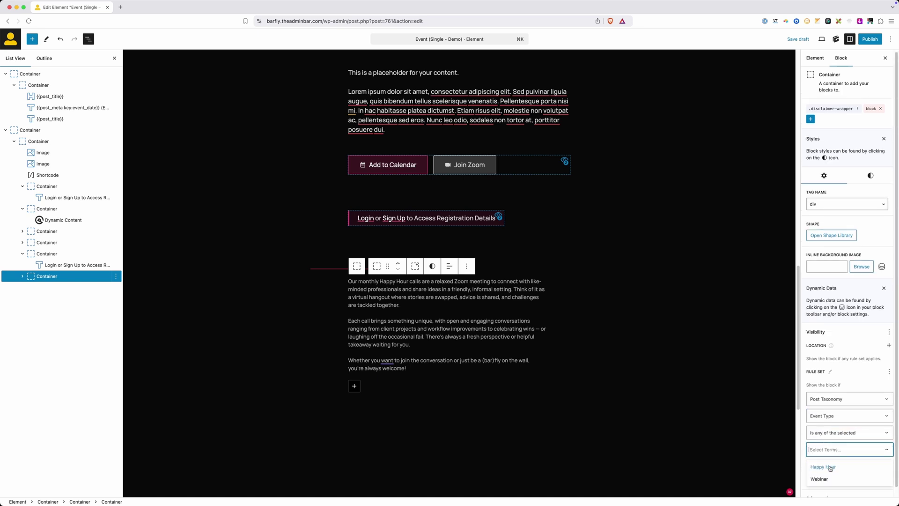
pyautogui.click(831, 467)
pyautogui.click(844, 469)
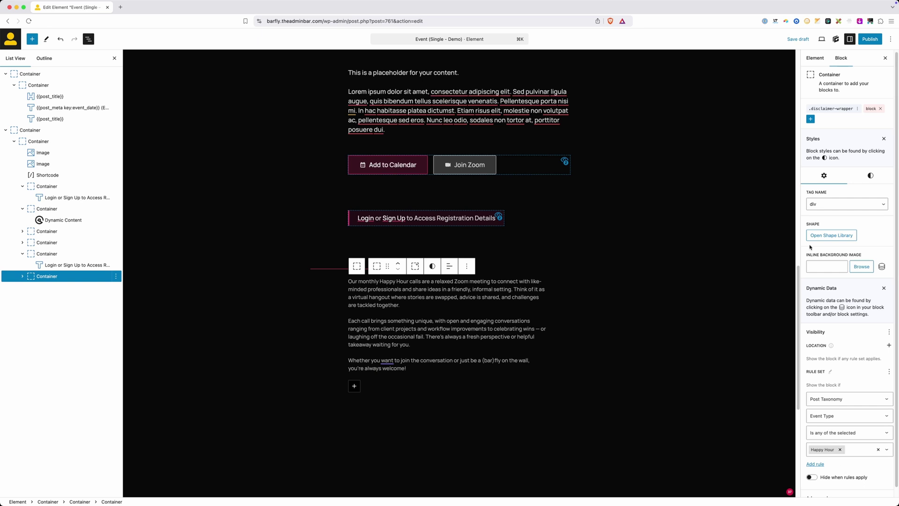
# Step: Publish the Event (Single - Demo) element
pyautogui.scroll(5, 642, 257)
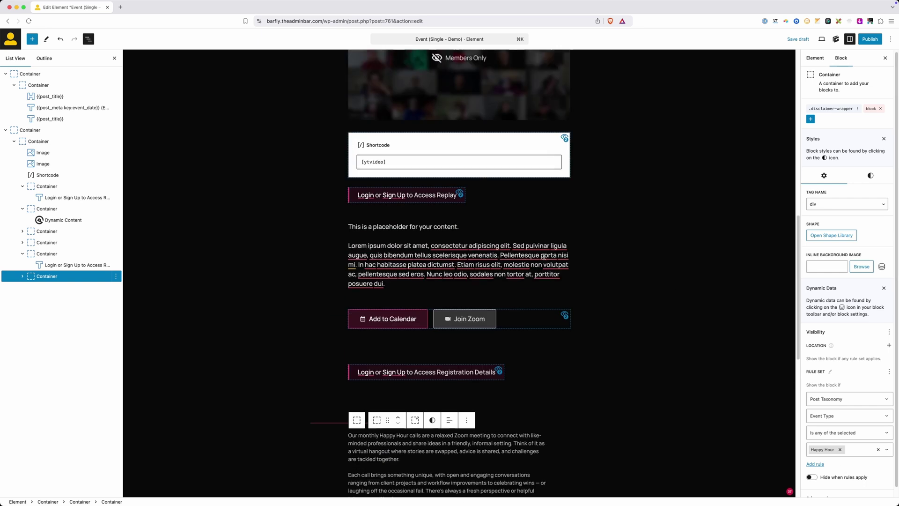
pyautogui.scroll(8, 501, 220)
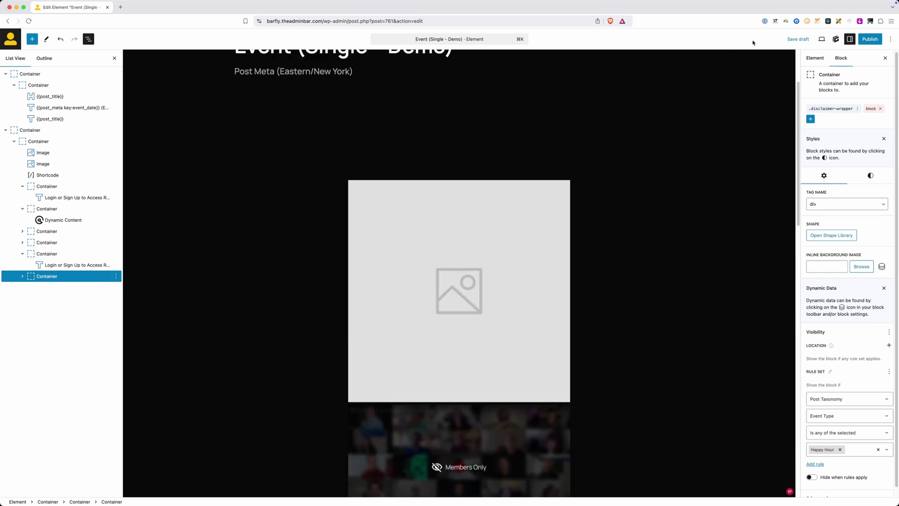
pyautogui.click(870, 39)
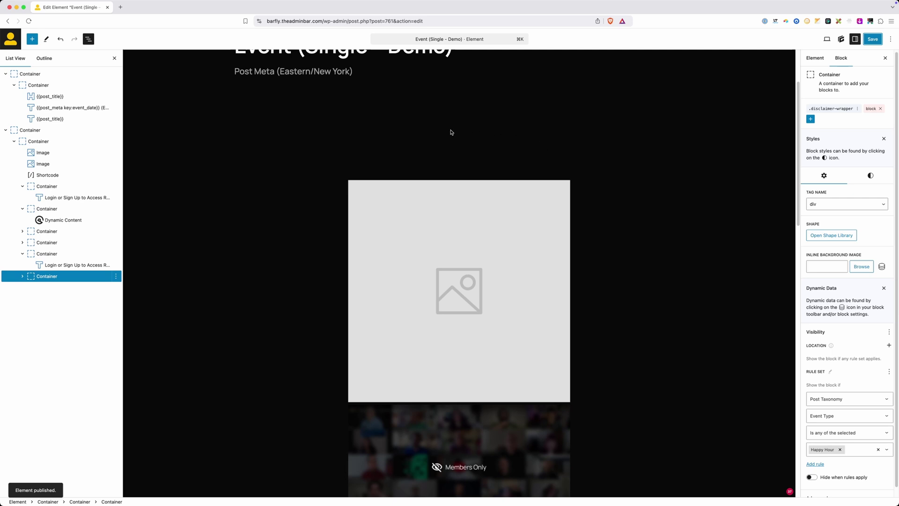
# Step: Open the site's front end at barfly.theadminbar.com and look over the Upcoming and Past event lists
pyautogui.moveTo(325, 23); pyautogui.dragTo(740, 45)
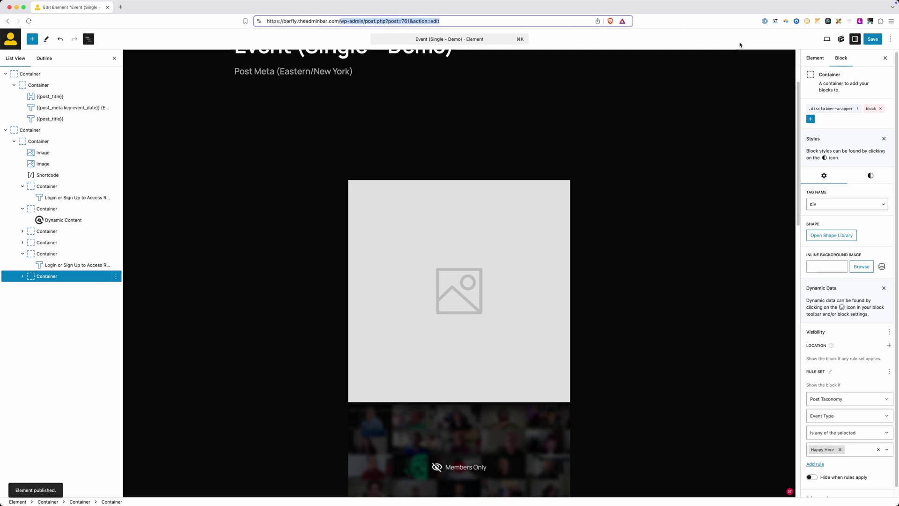
pyautogui.press('BackSpace')
pyautogui.press('Return')
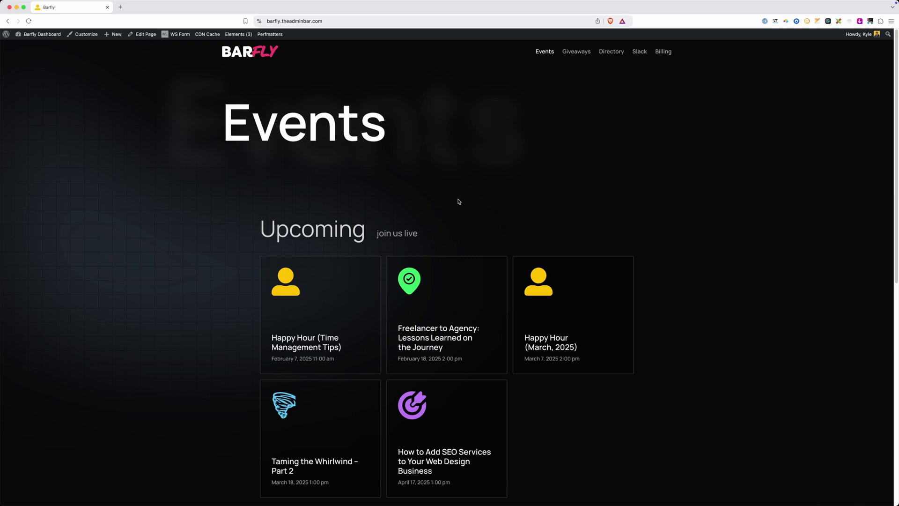
pyautogui.scroll(-1, 459, 201)
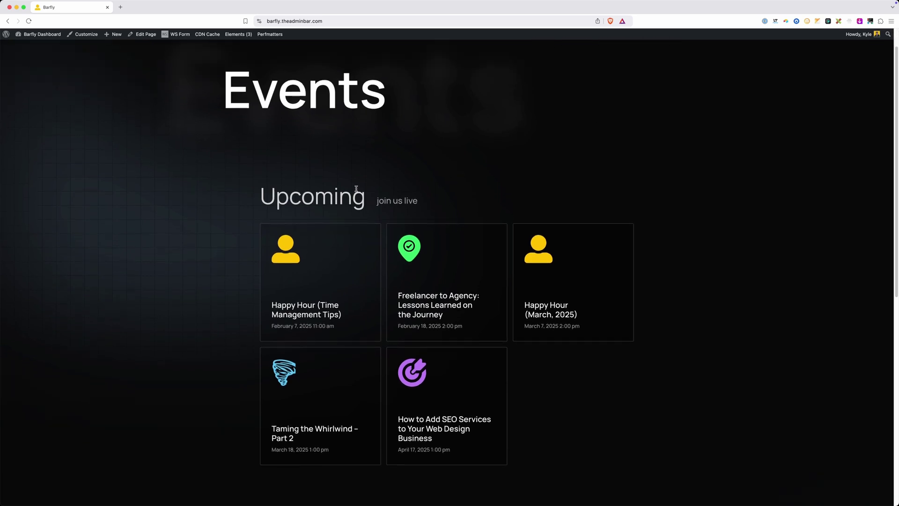
pyautogui.scroll(-1, 291, 188)
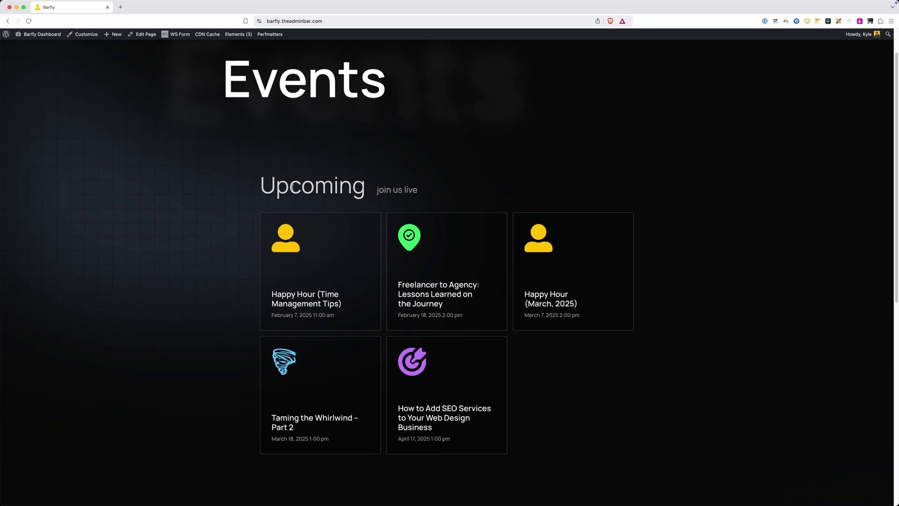
pyautogui.moveTo(263, 185); pyautogui.dragTo(422, 207)
pyautogui.click(418, 207)
pyautogui.scroll(-3, 419, 207)
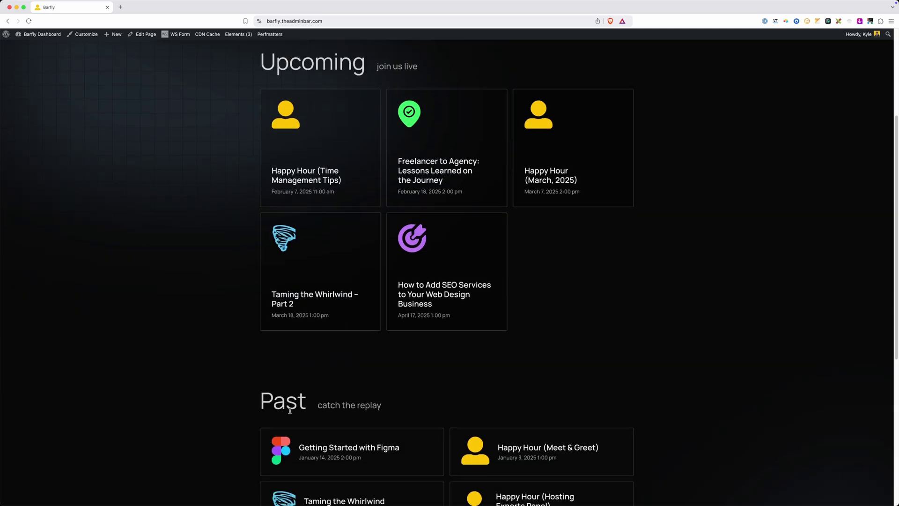
pyautogui.scroll(2, 370, 398)
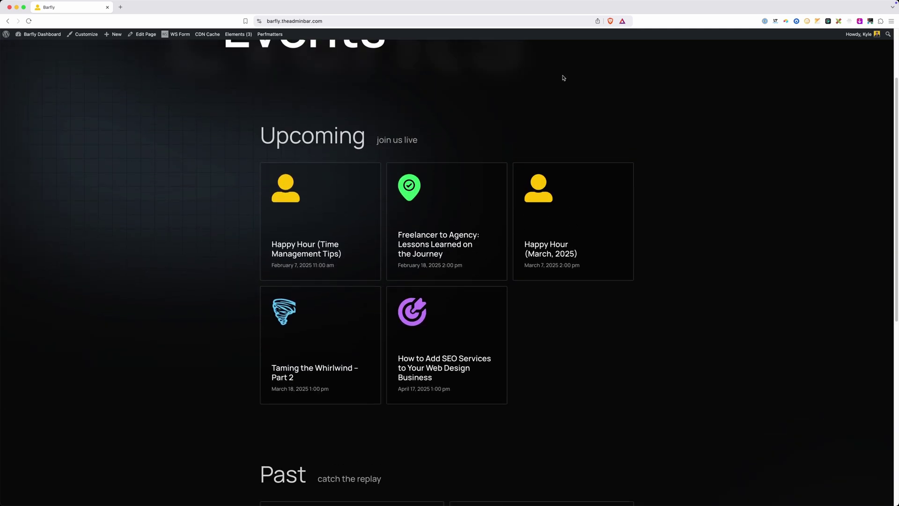
pyautogui.scroll(1, 383, 187)
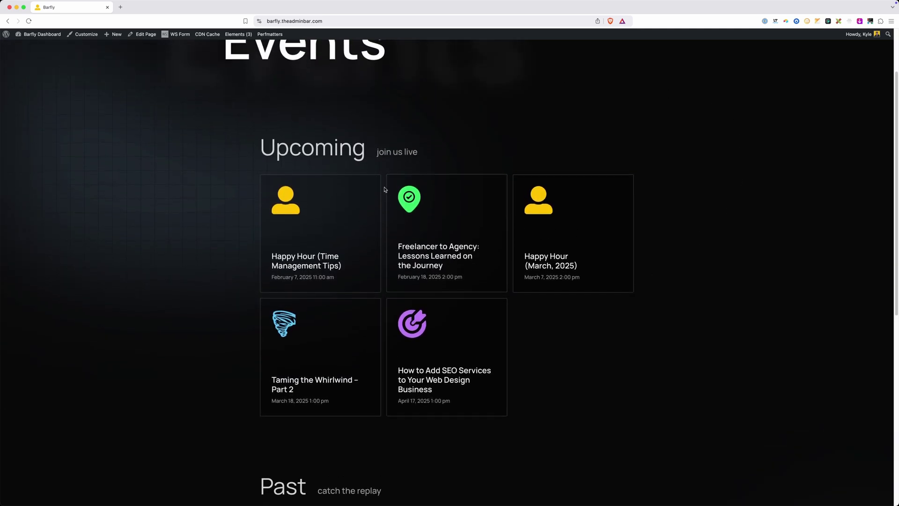
# Step: Open the upcoming event Happy Hour (Time Management Tips) and check which template blocks are displayed
pyautogui.click(332, 243)
pyautogui.scroll(-3, 331, 241)
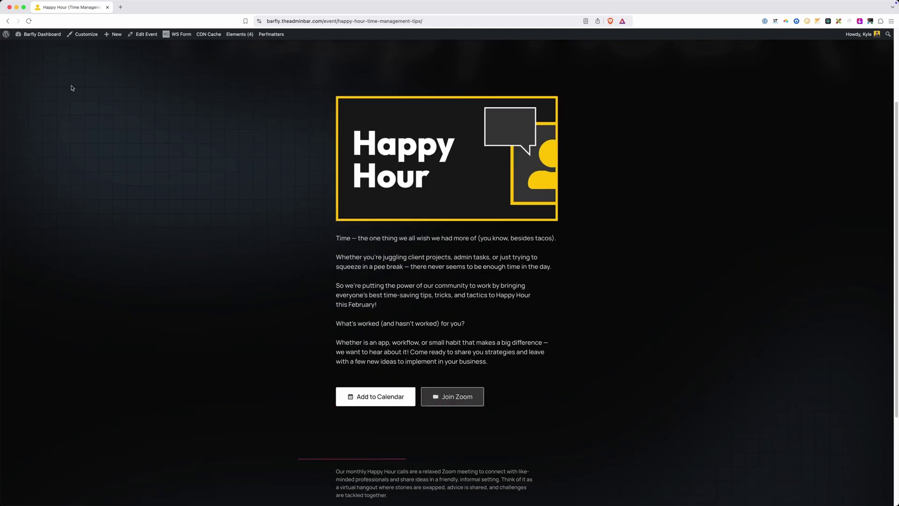
# Step: Return to the events list and open the past event Getting Started with Figma to check its replay content
pyautogui.click(7, 20)
pyautogui.scroll(-5, 383, 289)
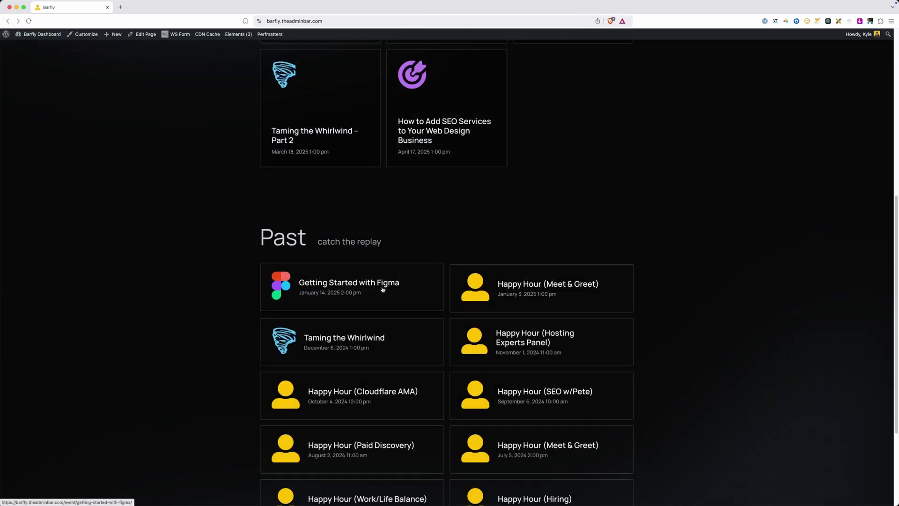
pyautogui.click(384, 293)
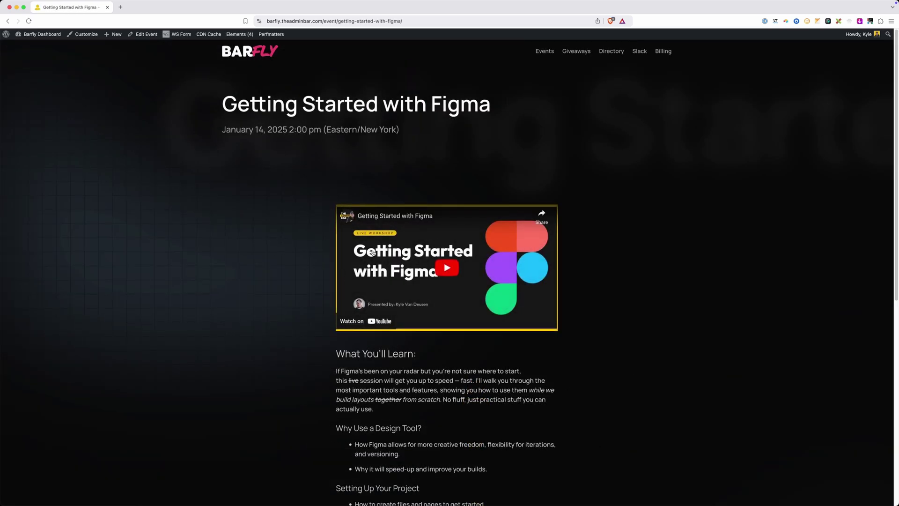
# Step: Look through the Getting Started with Figma event page from the replay video to the footer
pyautogui.scroll(-5, 287, 248)
pyautogui.scroll(-4, 362, 247)
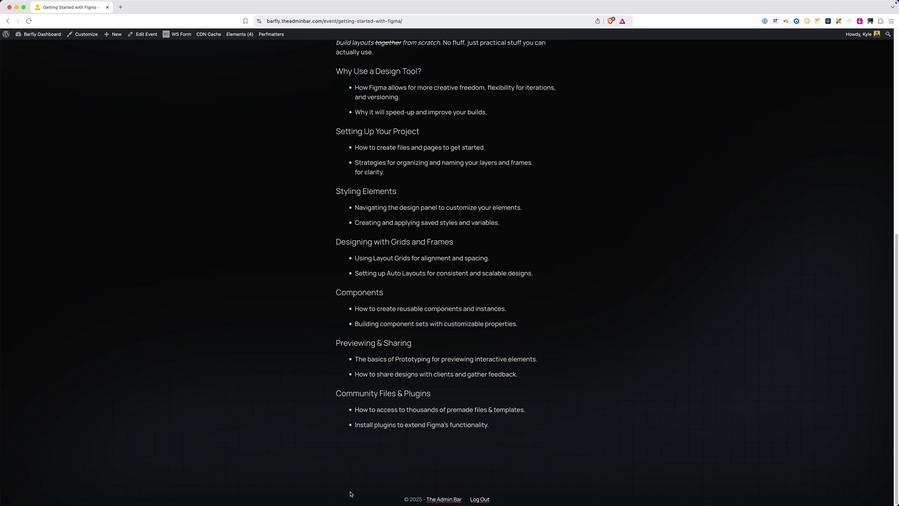
pyautogui.scroll(9, 375, 467)
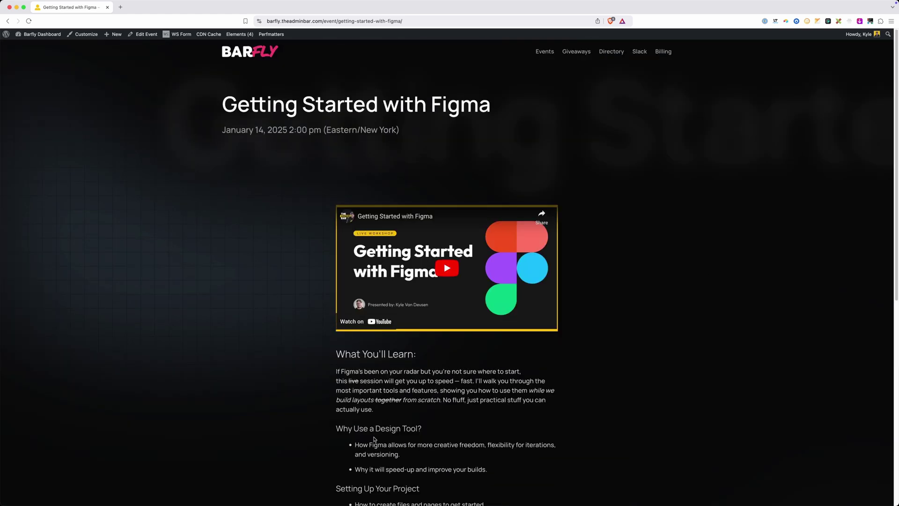
# Step: Return to the events list and open the past event Happy Hour (Hosting Experts Panel) to check its replay, summary and closing description
pyautogui.click(8, 20)
pyautogui.click(519, 347)
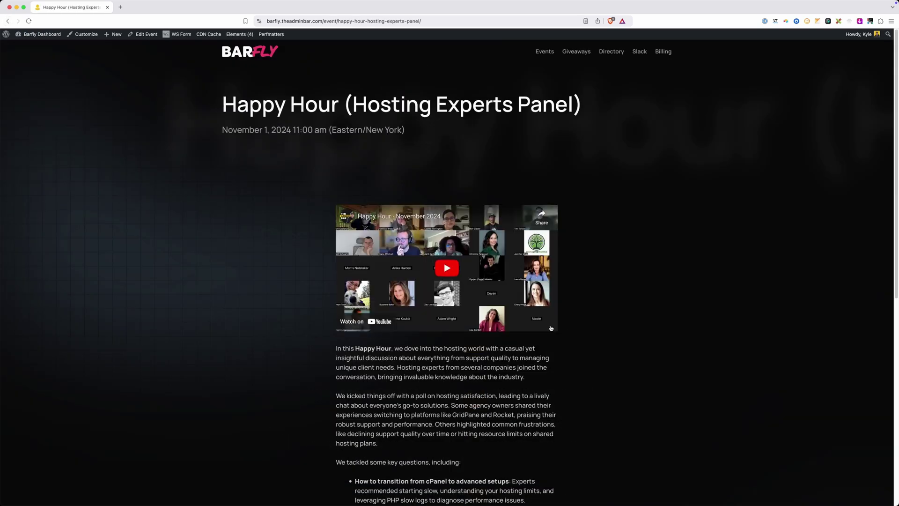
pyautogui.scroll(-3, 499, 271)
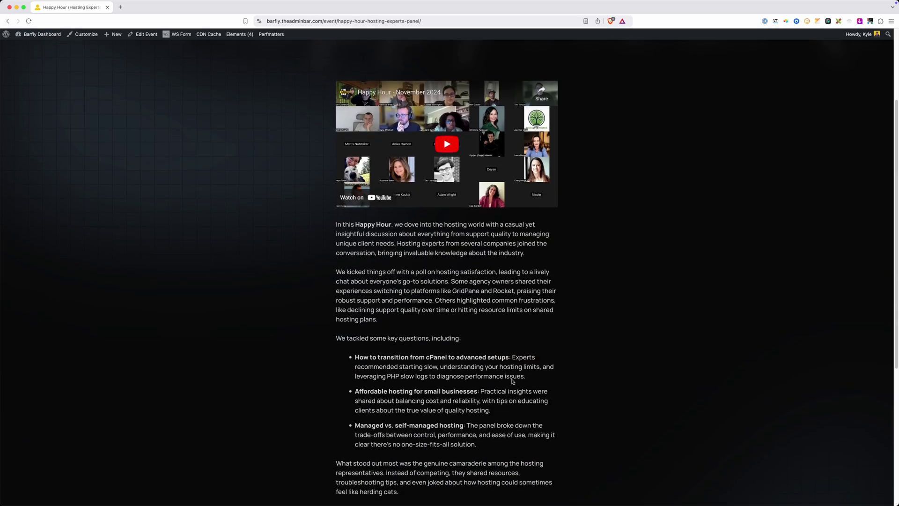
pyautogui.scroll(-5, 506, 381)
pyautogui.scroll(-1, 484, 383)
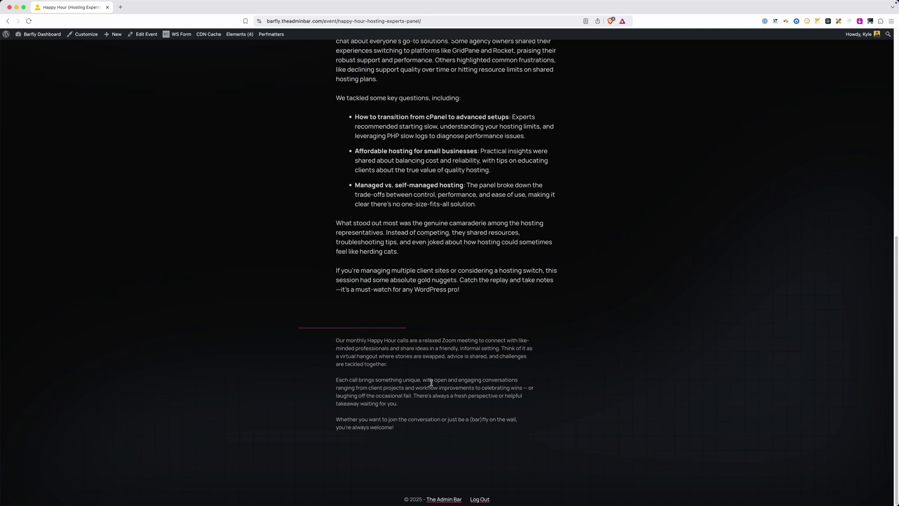
# Step: Open the Happy Hour (Hosting Experts Panel) event URL in a new private window to view it logged out
pyautogui.click(310, 22)
pyautogui.hotkey('ctrl', 'c')
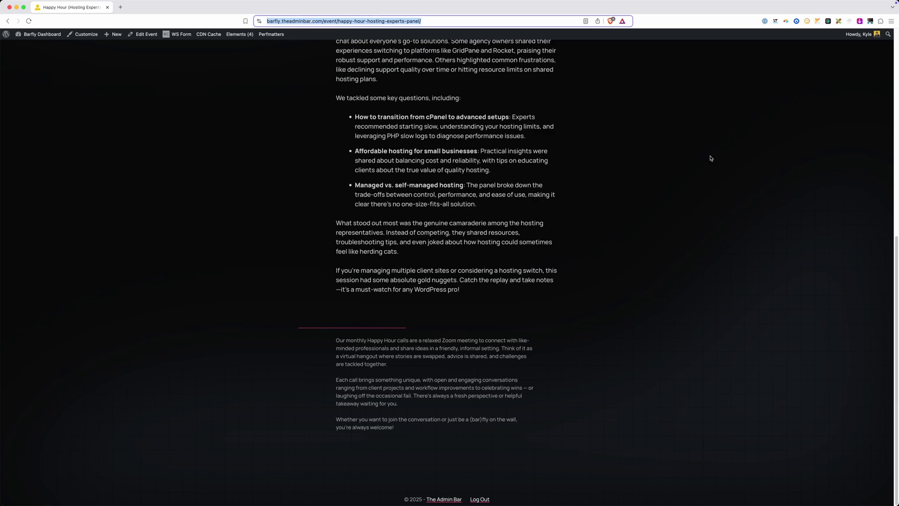
pyautogui.click(891, 21)
pyautogui.click(861, 53)
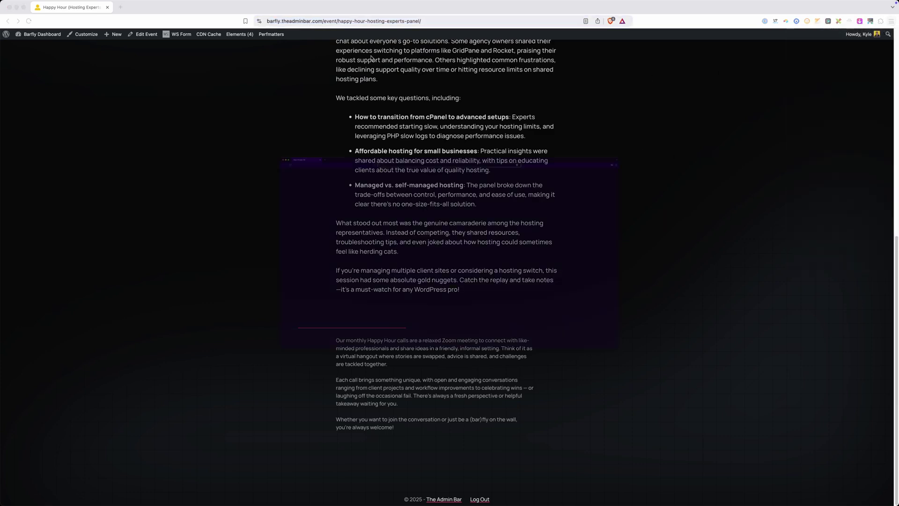
pyautogui.hotkey('ctrl', 'v')
pyautogui.press('Return')
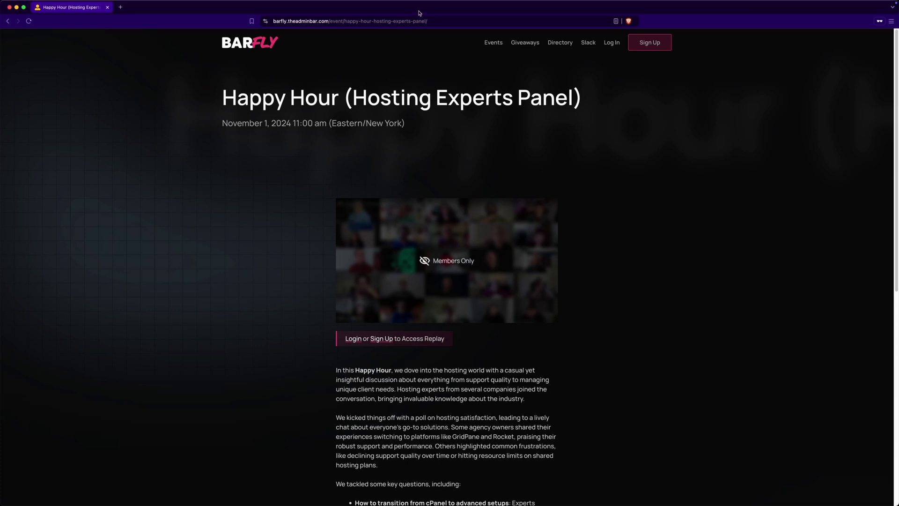
# Step: Compare the logged-in and logged-out versions of the Happy Hour (Hosting Experts Panel) page, including the replay area and description
pyautogui.moveTo(419, 13); pyautogui.dragTo(433, 250)
pyautogui.scroll(10, 422, 125)
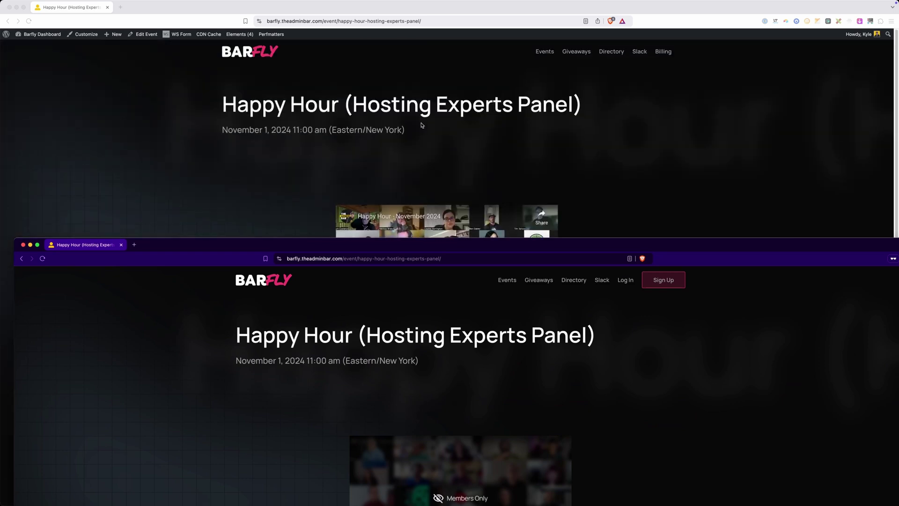
pyautogui.scroll(-3, 422, 126)
pyautogui.doubleClick(424, 248)
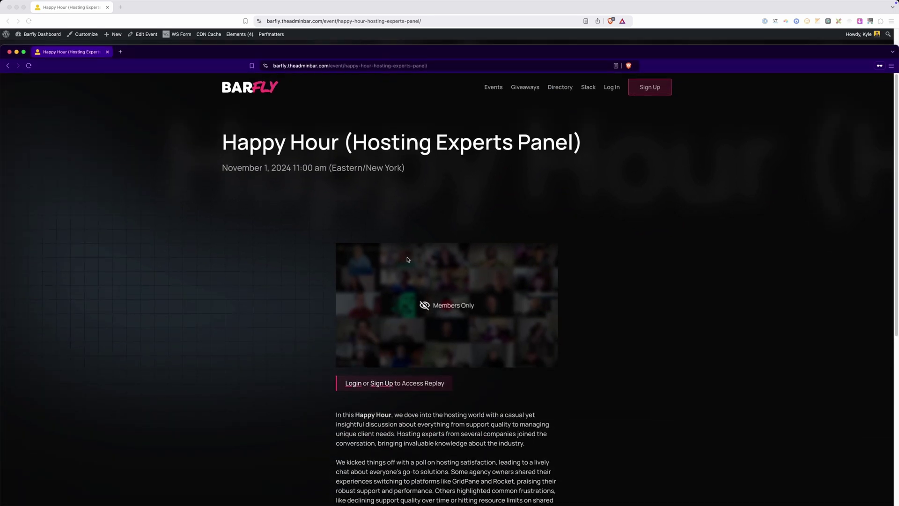
pyautogui.moveTo(411, 59); pyautogui.dragTo(423, 34)
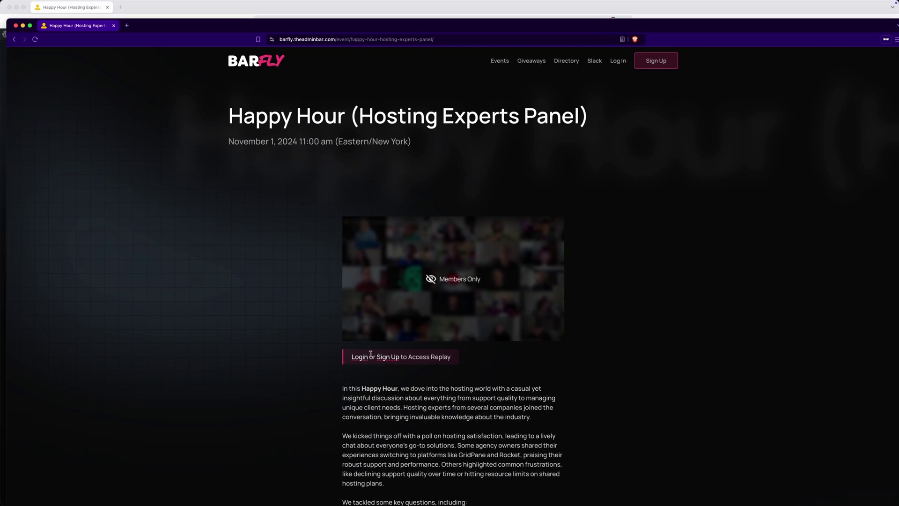
pyautogui.scroll(-7, 501, 335)
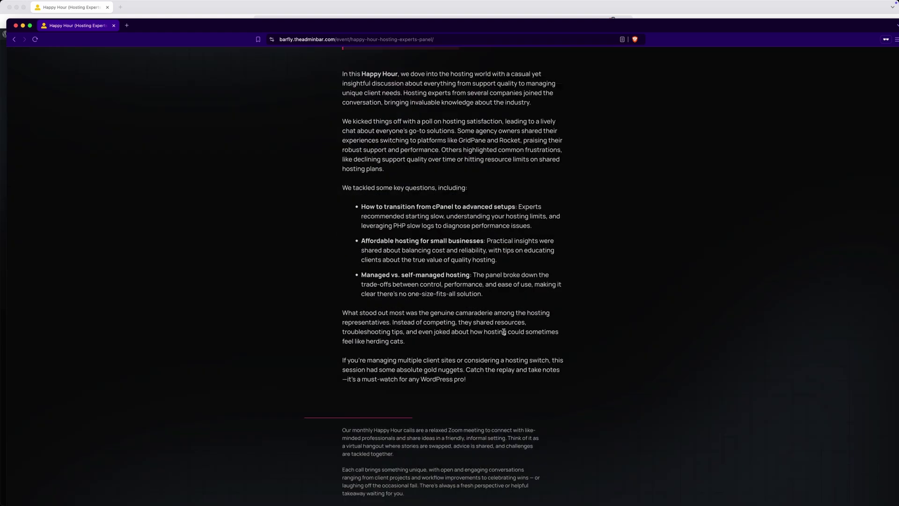
pyautogui.scroll(-2, 503, 332)
pyautogui.scroll(8, 415, 372)
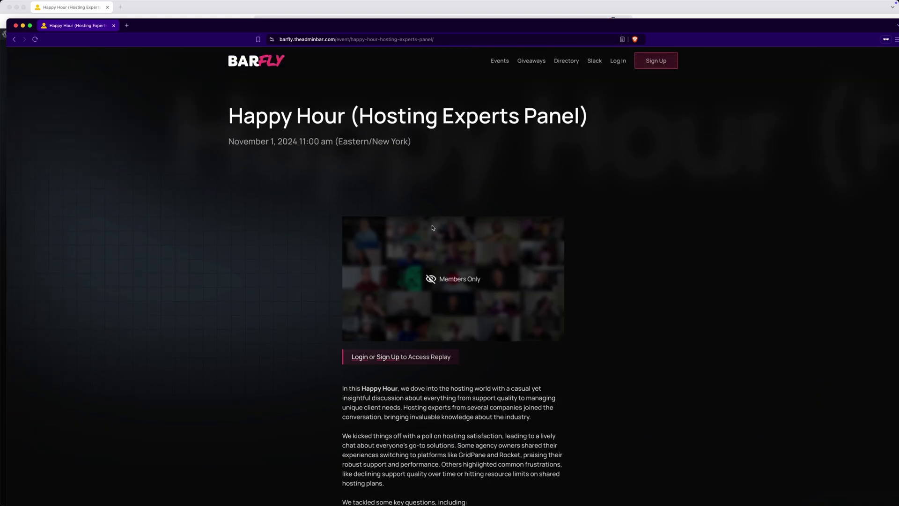
# Step: In the logged-out window, open the upcoming event Freelancer to Agency: Lessons Learned on the Journey and check its registration area
pyautogui.click(500, 61)
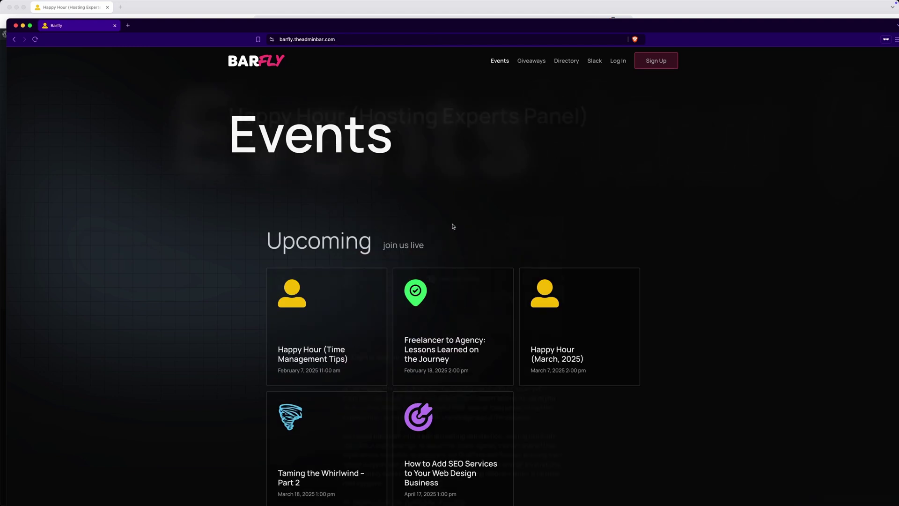
pyautogui.click(434, 324)
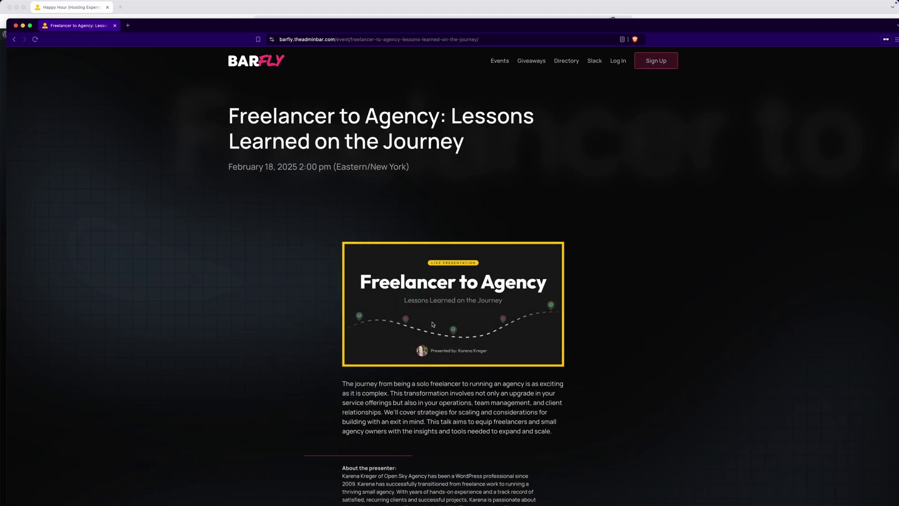
pyautogui.scroll(-2, 285, 241)
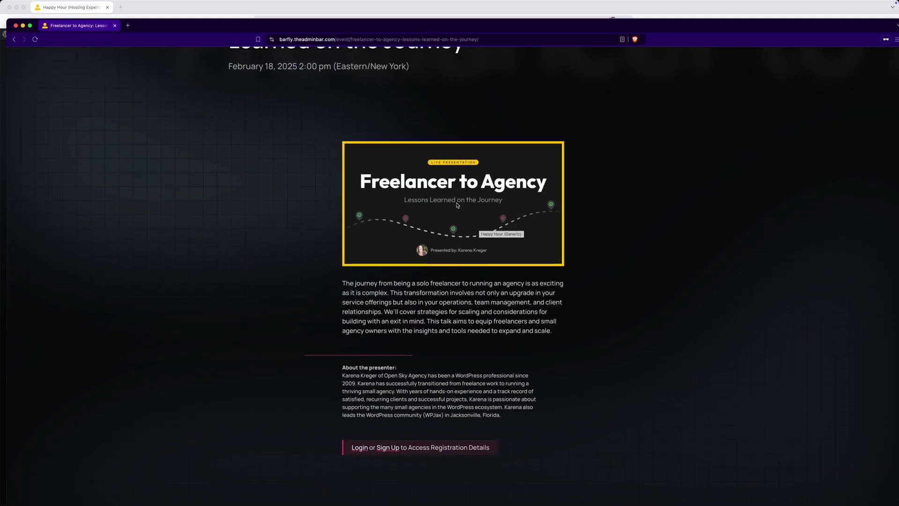
pyautogui.scroll(-1, 356, 278)
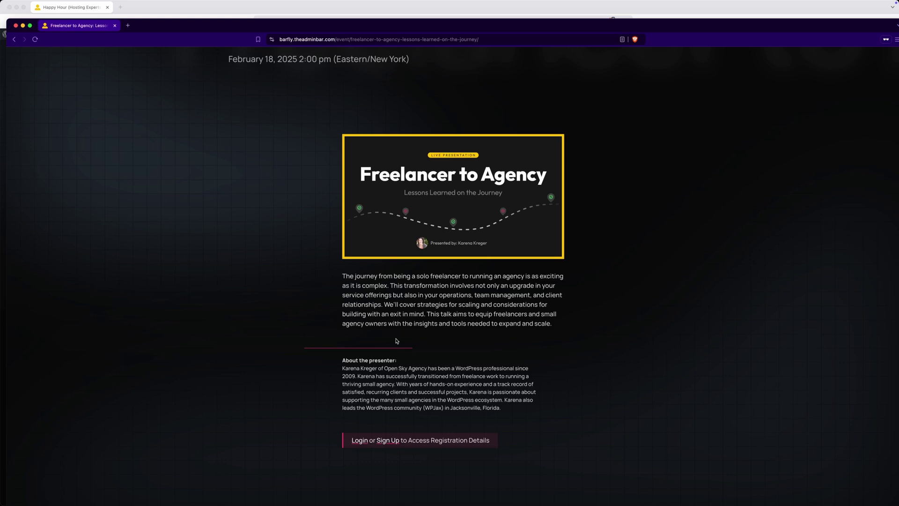
pyautogui.scroll(5, 409, 338)
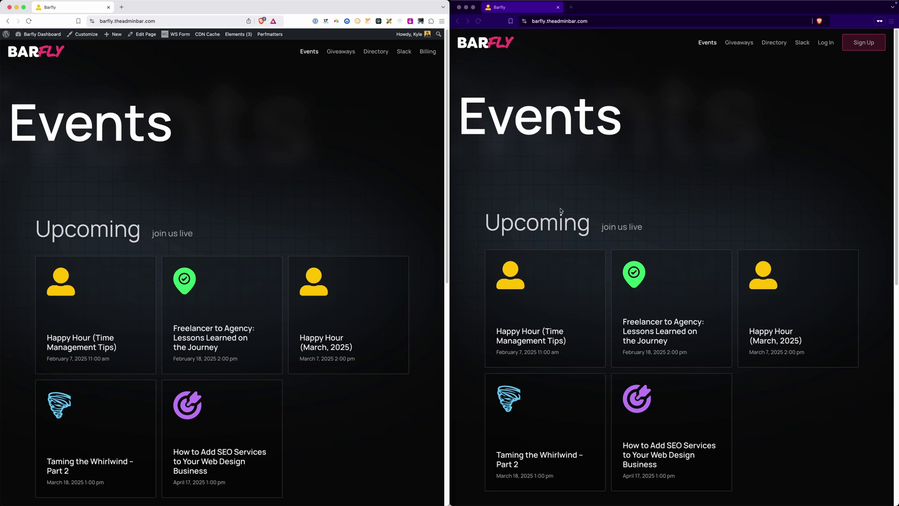
# Step: Open the Directory page in both the logged-in and logged-out windows for comparison
pyautogui.click(375, 52)
pyautogui.click(773, 44)
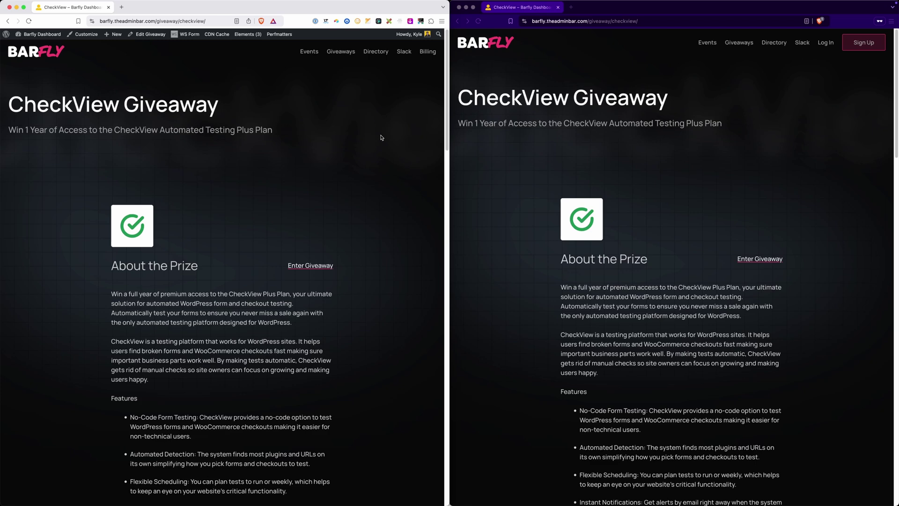
# Step: Compare the entry form section of the CheckView Giveaway page between the logged-in and logged-out windows
pyautogui.scroll(-9, 365, 176)
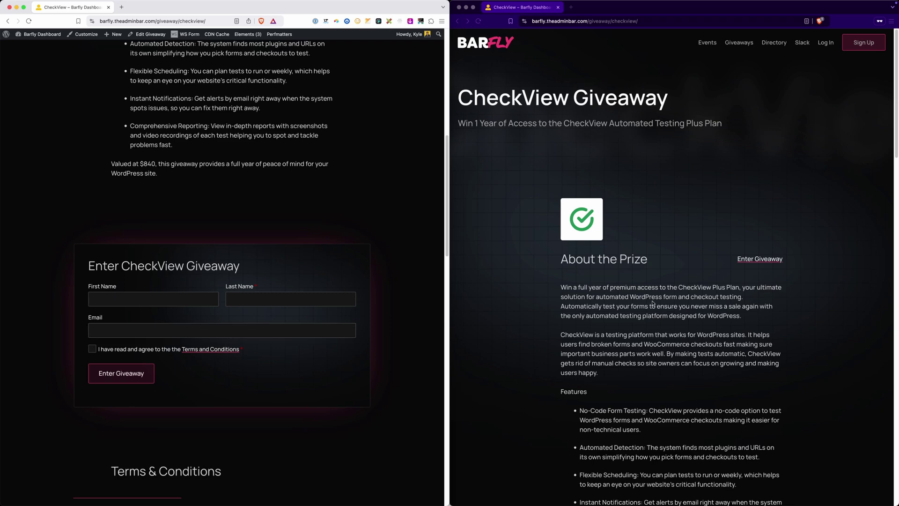
pyautogui.scroll(-9, 652, 303)
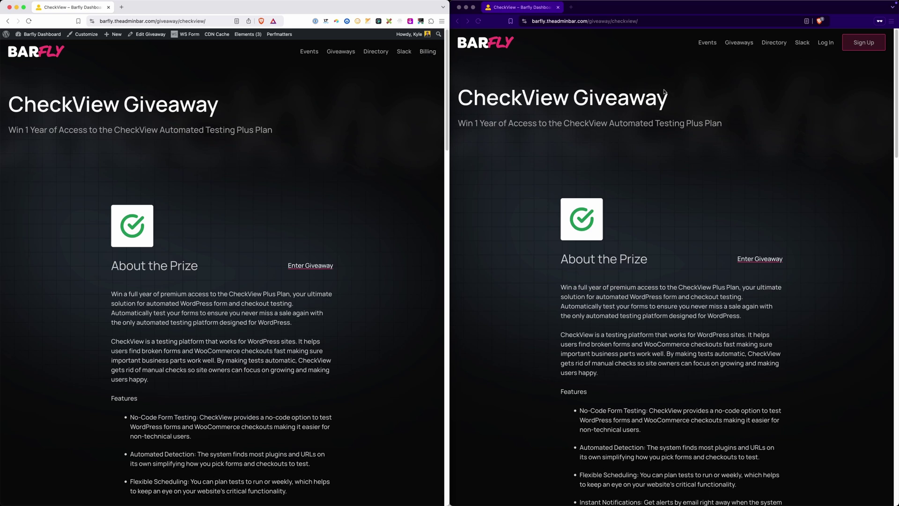
pyautogui.click(716, 106)
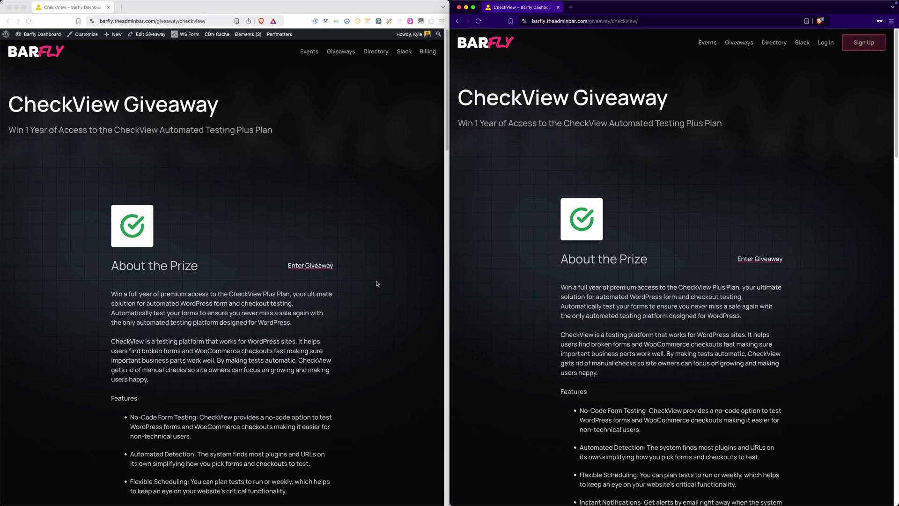
pyautogui.click(415, 74)
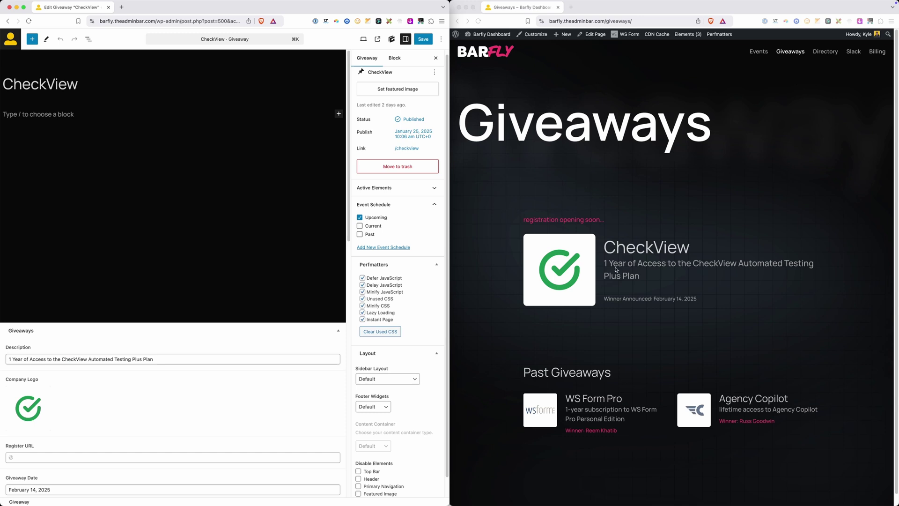
# Step: Set the CheckView giveaway's Event Schedule to Current only, clearing Upcoming, and save the giveaway
pyautogui.click(526, 223)
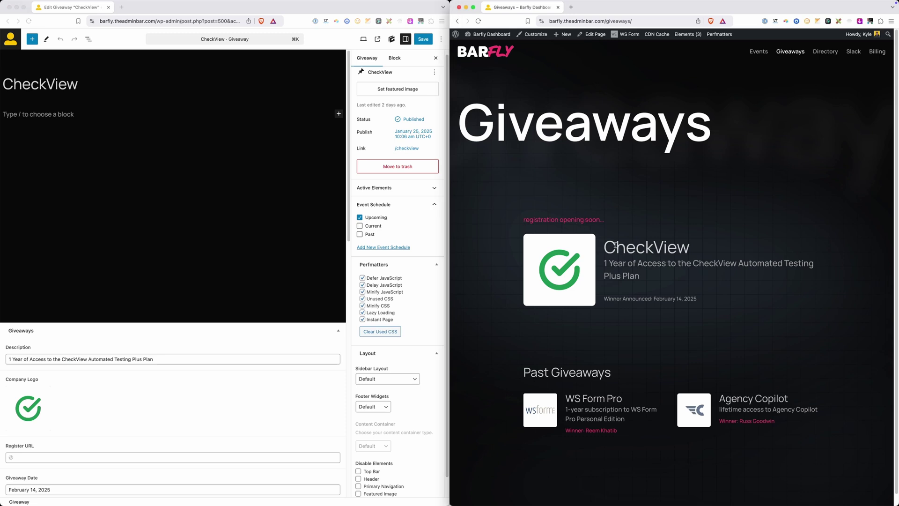
pyautogui.click(377, 222)
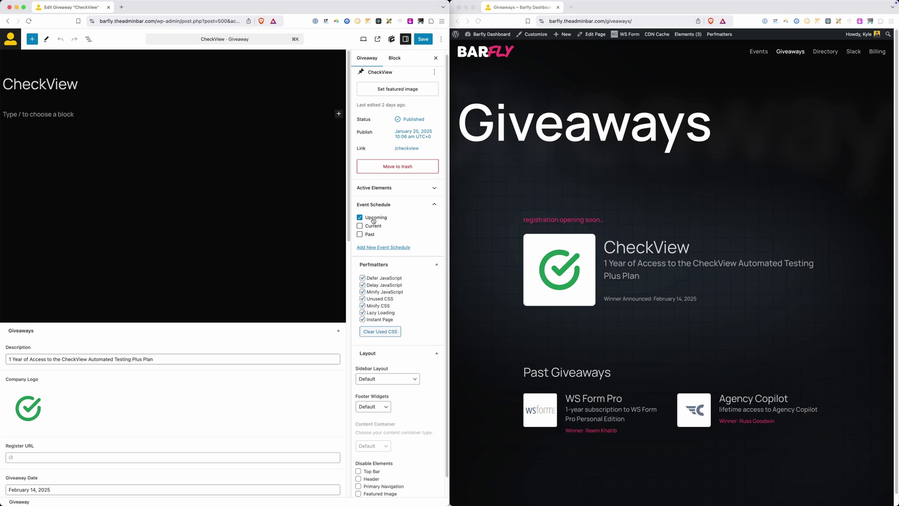
pyautogui.click(374, 226)
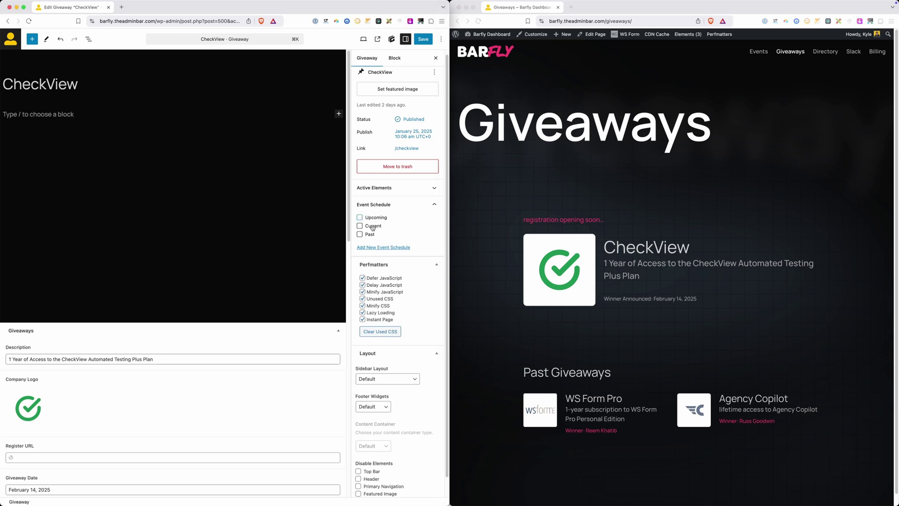
pyautogui.click(422, 39)
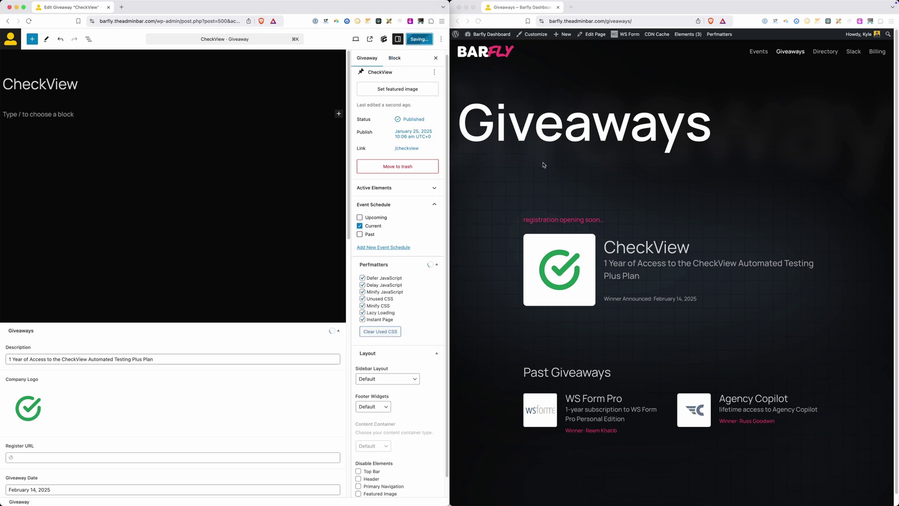
# Step: Reload the Giveaways page, follow CheckView's registration link to its giveaway page, and return to the list
pyautogui.click(479, 22)
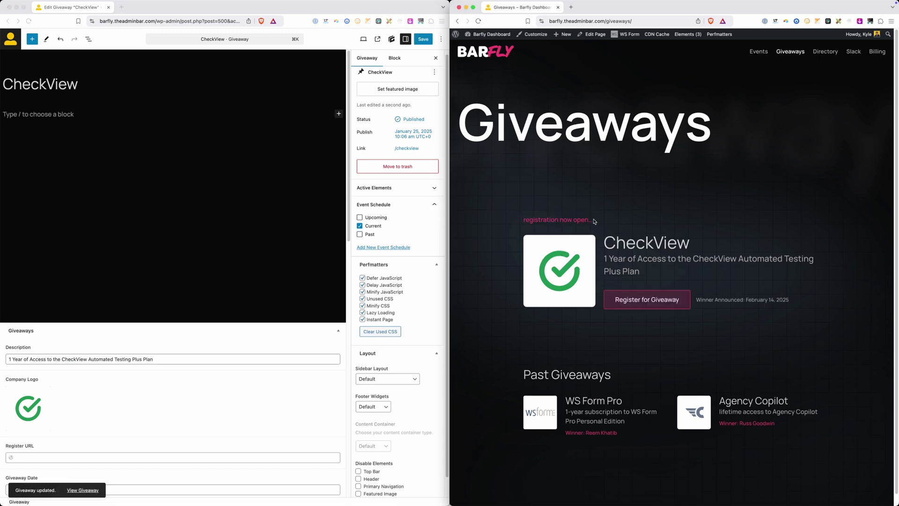
pyautogui.click(635, 303)
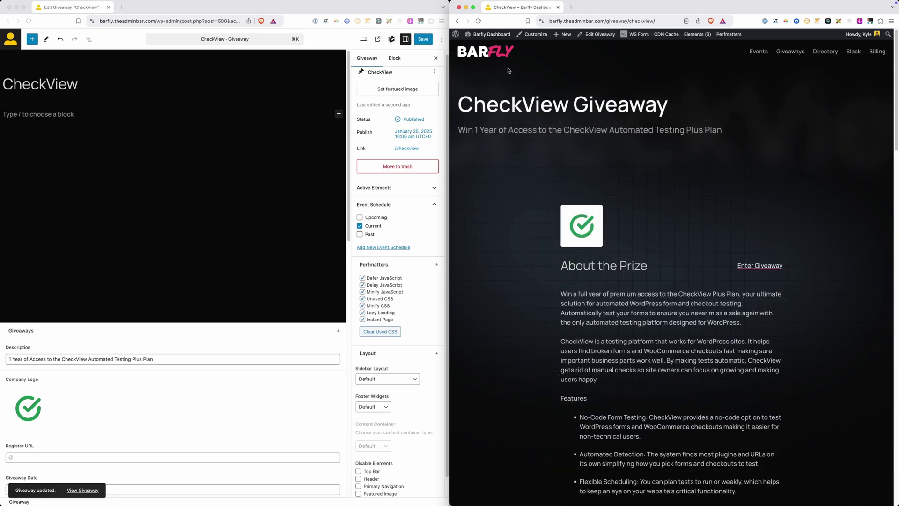
pyautogui.click(457, 20)
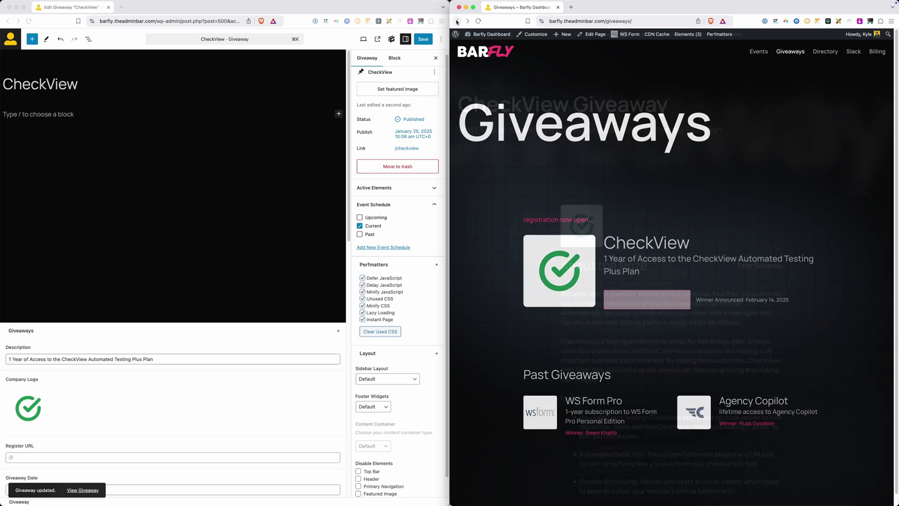
# Step: Set the CheckView giveaway's Event Schedule to Past only, clearing Current, and save the giveaway
pyautogui.click(352, 224)
pyautogui.click(361, 226)
pyautogui.click(365, 234)
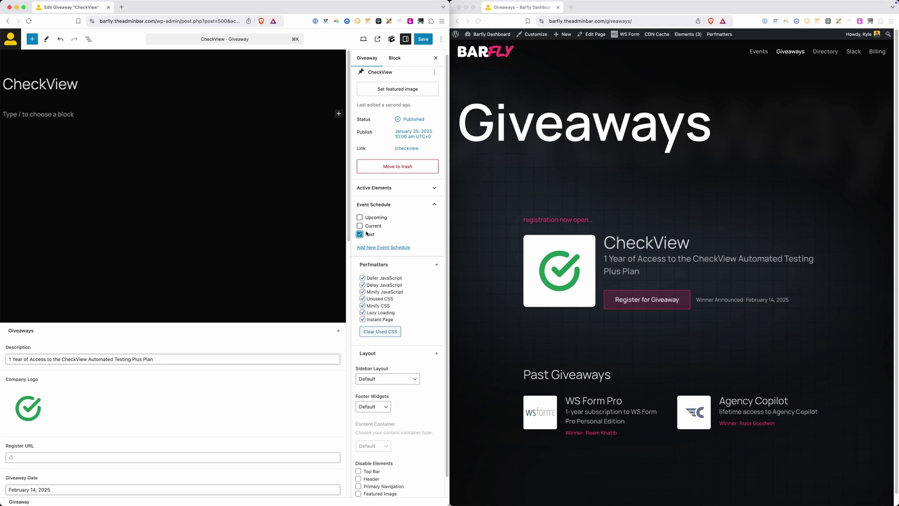
pyautogui.click(423, 39)
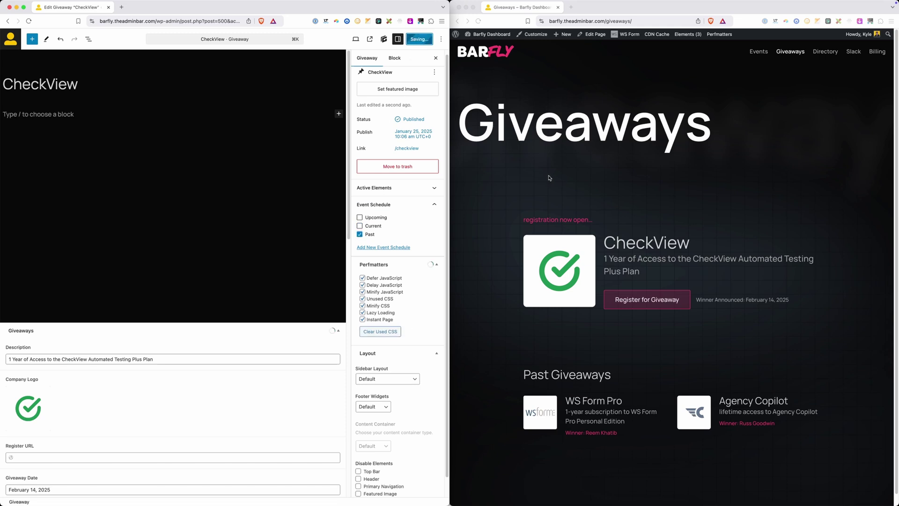
# Step: Reload the Giveaways page and check the featured giveaway area and the Past Giveaways list
pyautogui.click(478, 21)
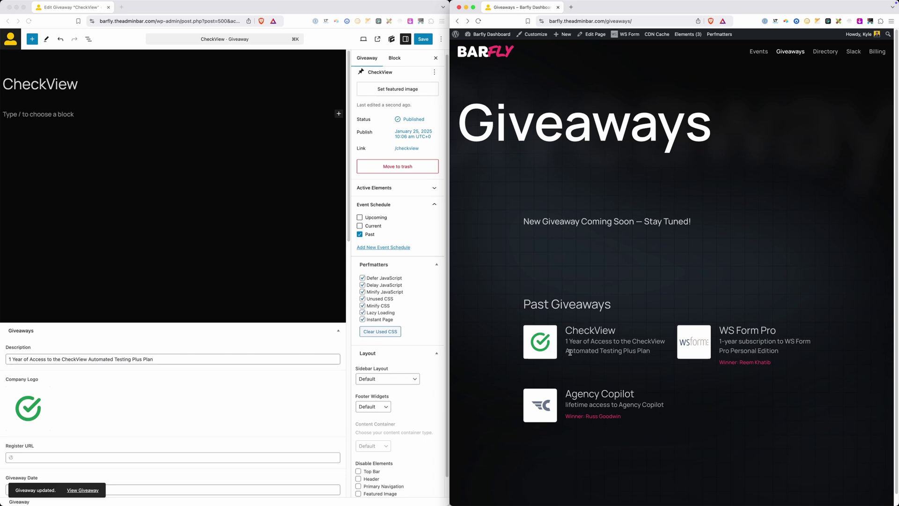
pyautogui.moveTo(522, 224); pyautogui.dragTo(674, 221)
pyautogui.click(663, 238)
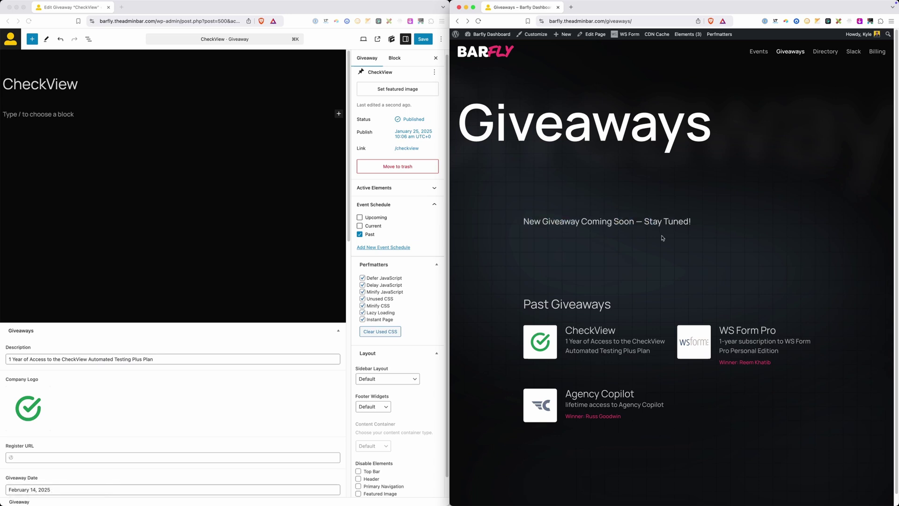